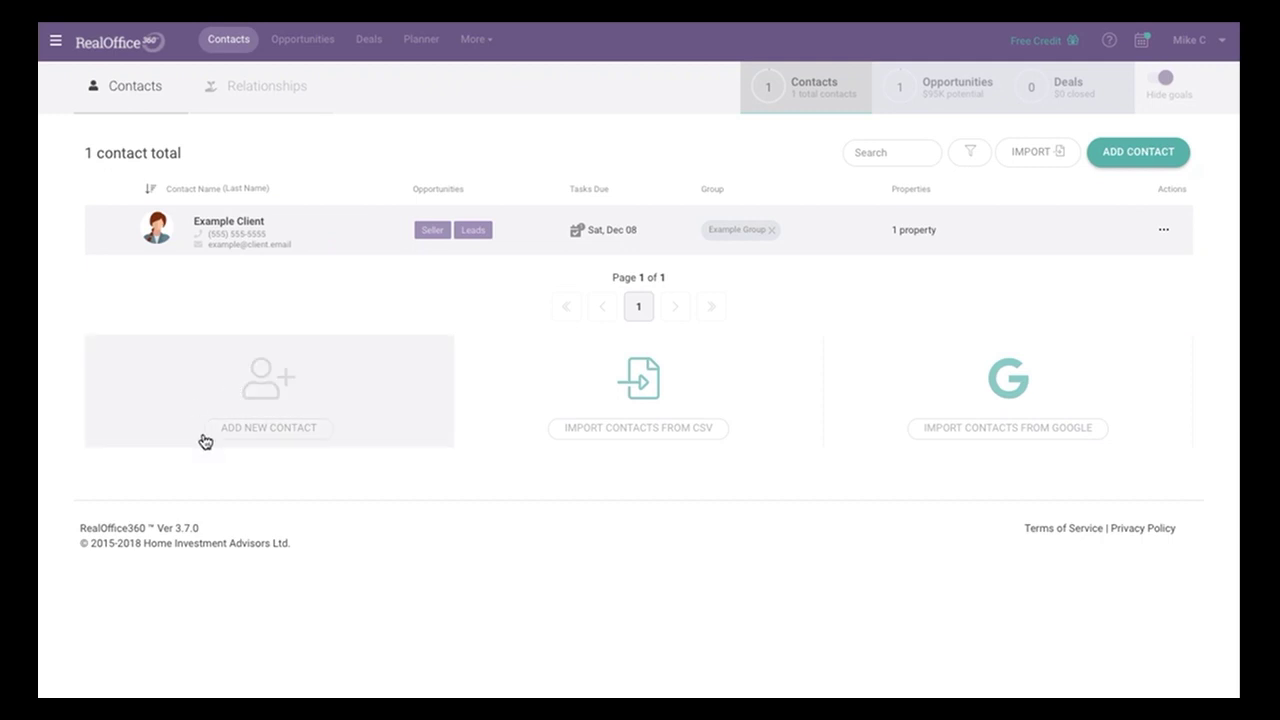
# - Create a new contact, entering the client's first and last name
pyautogui.click(378, 397)
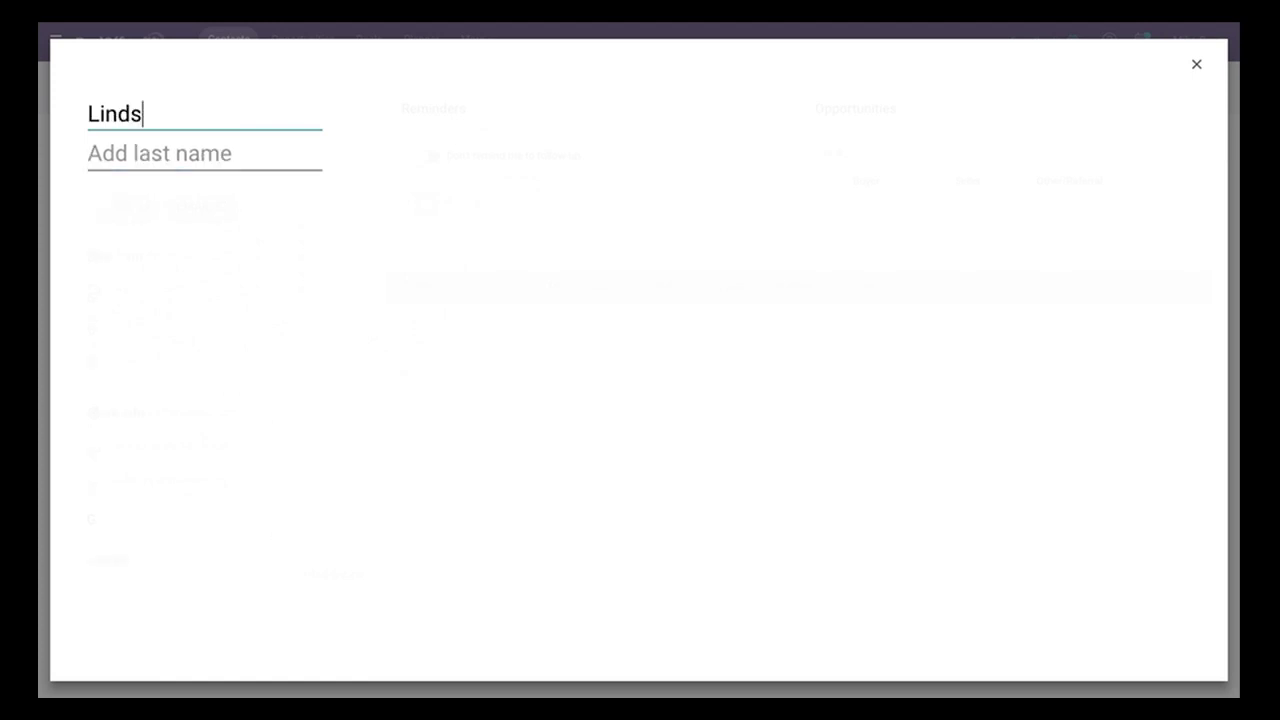
pyautogui.click(150, 153)
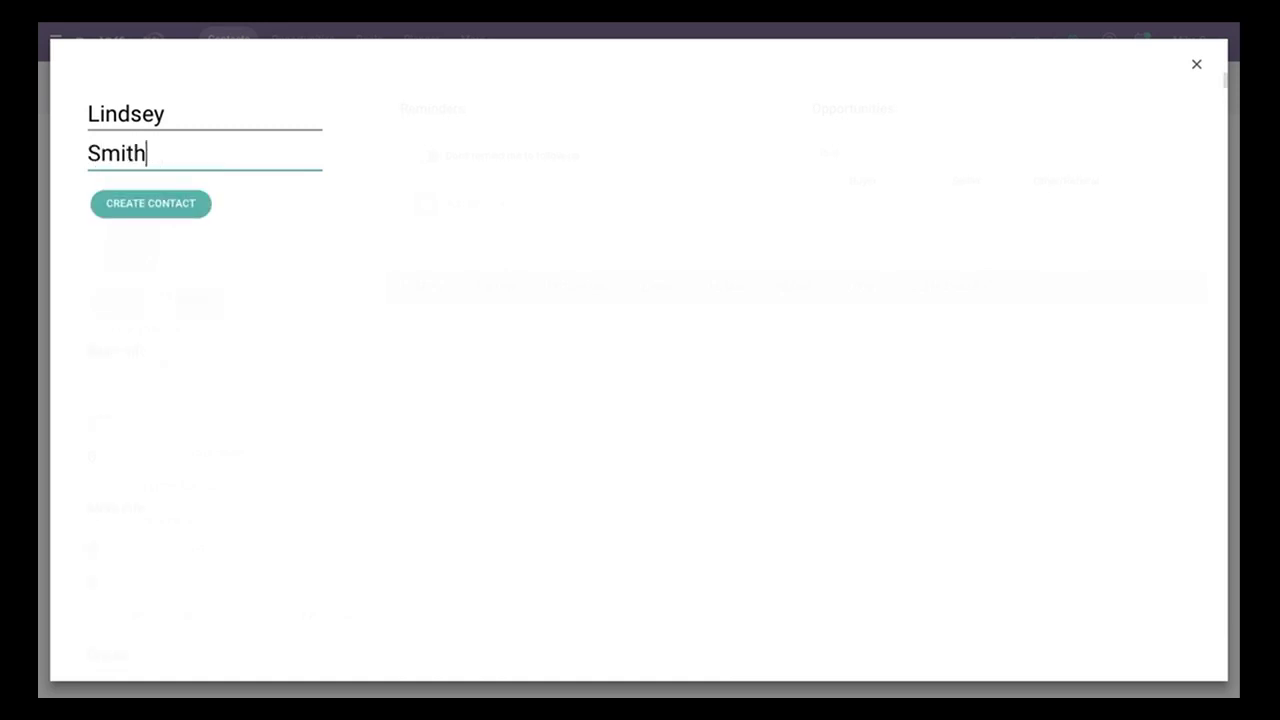
pyautogui.click(189, 206)
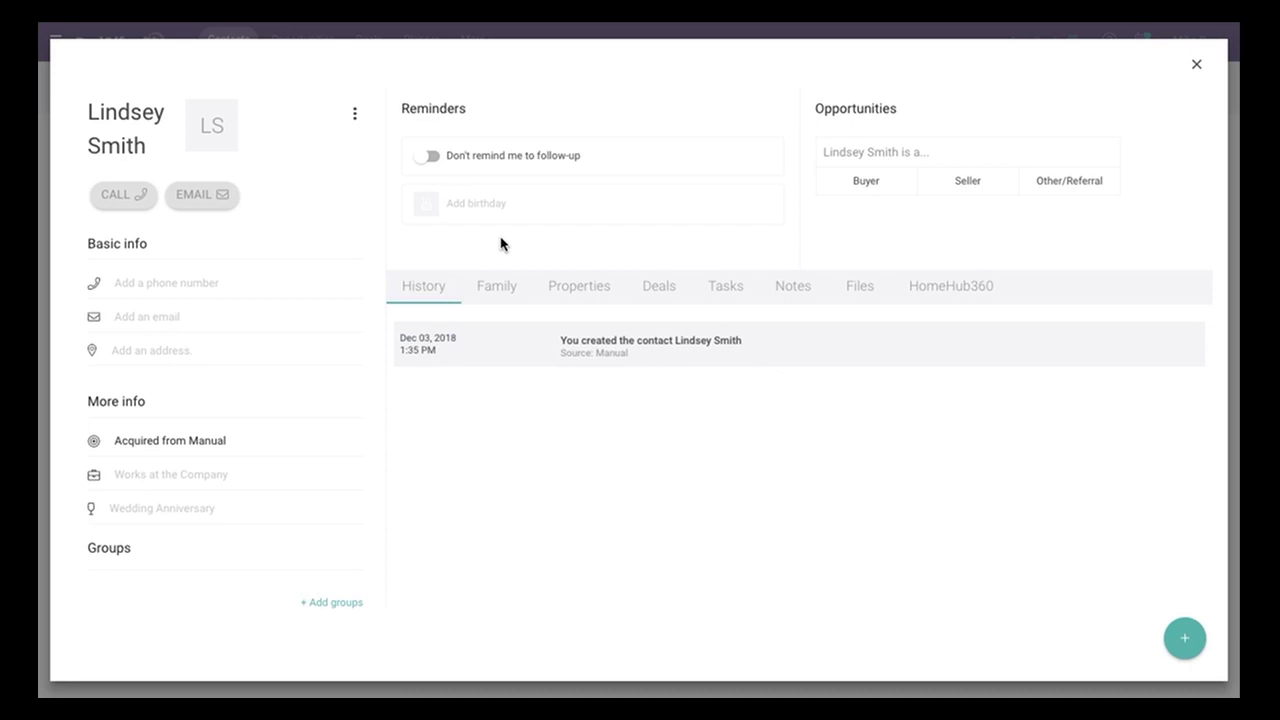
# - Set the contact's follow-up reminder to every 3 months starting Dec 25 2018 and save it
pyautogui.click(430, 157)
pyautogui.click(430, 157)
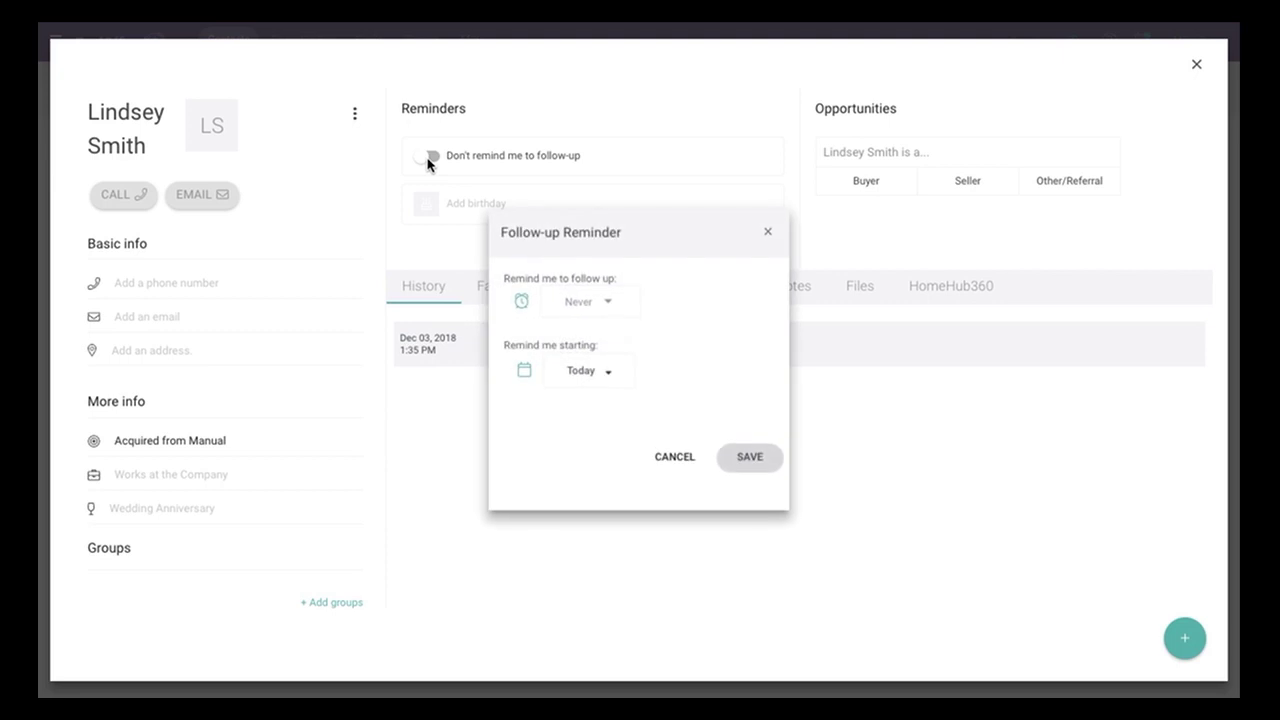
pyautogui.click(606, 301)
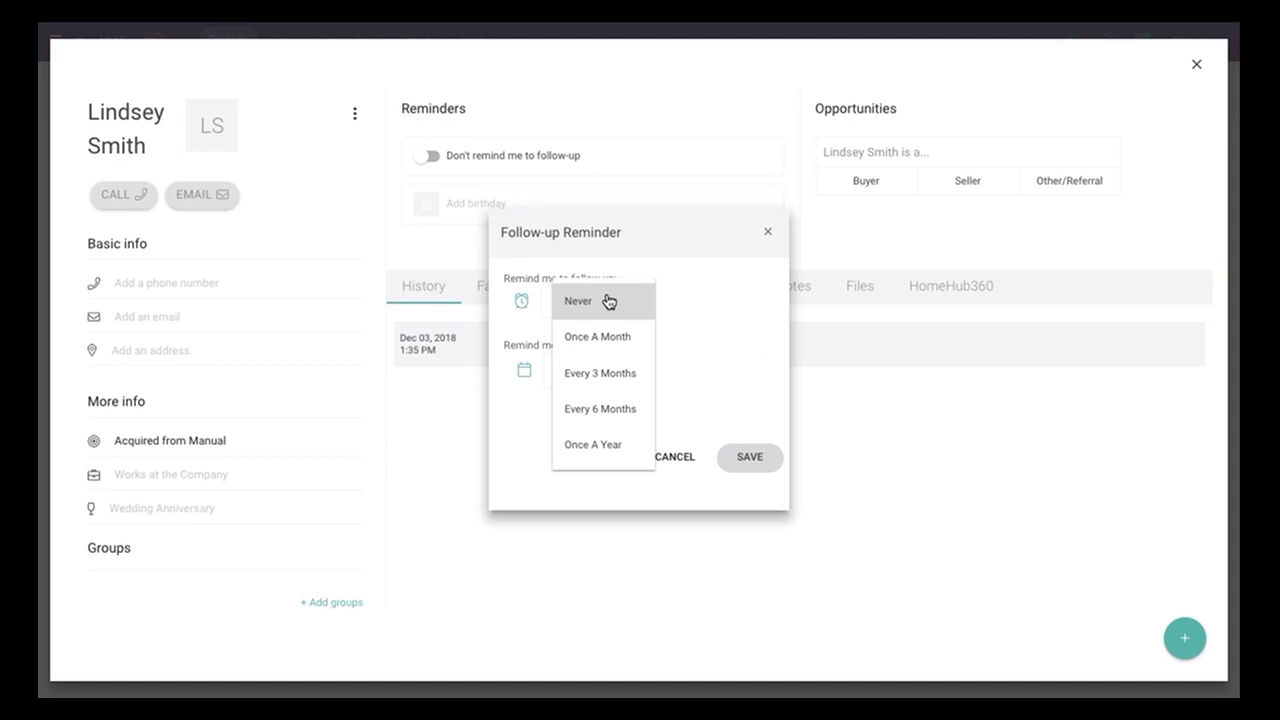
pyautogui.click(603, 375)
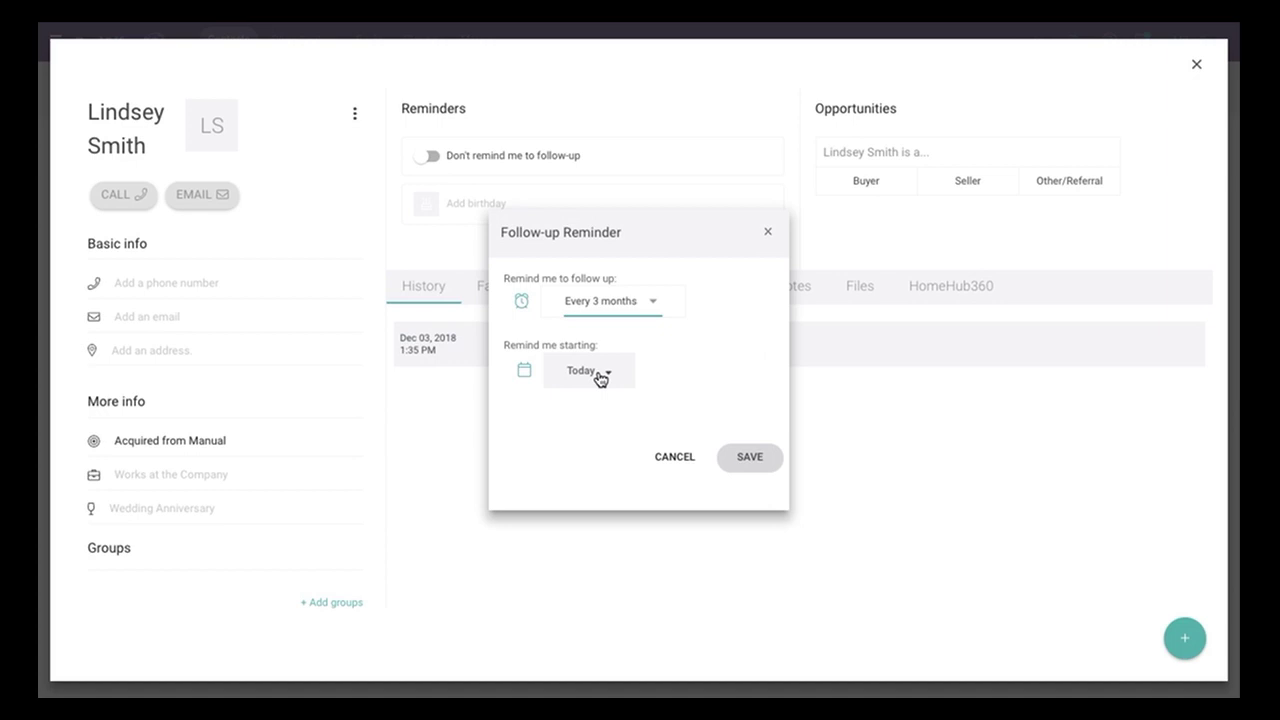
pyautogui.click(600, 375)
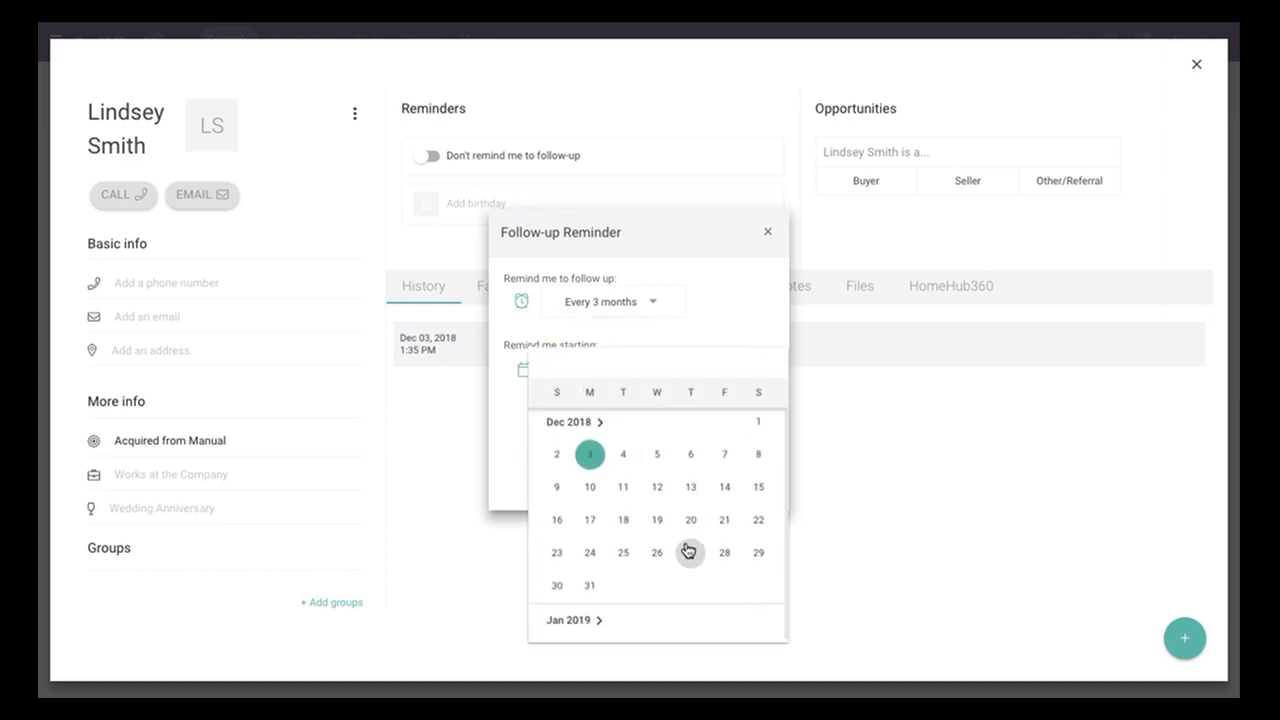
pyautogui.click(624, 553)
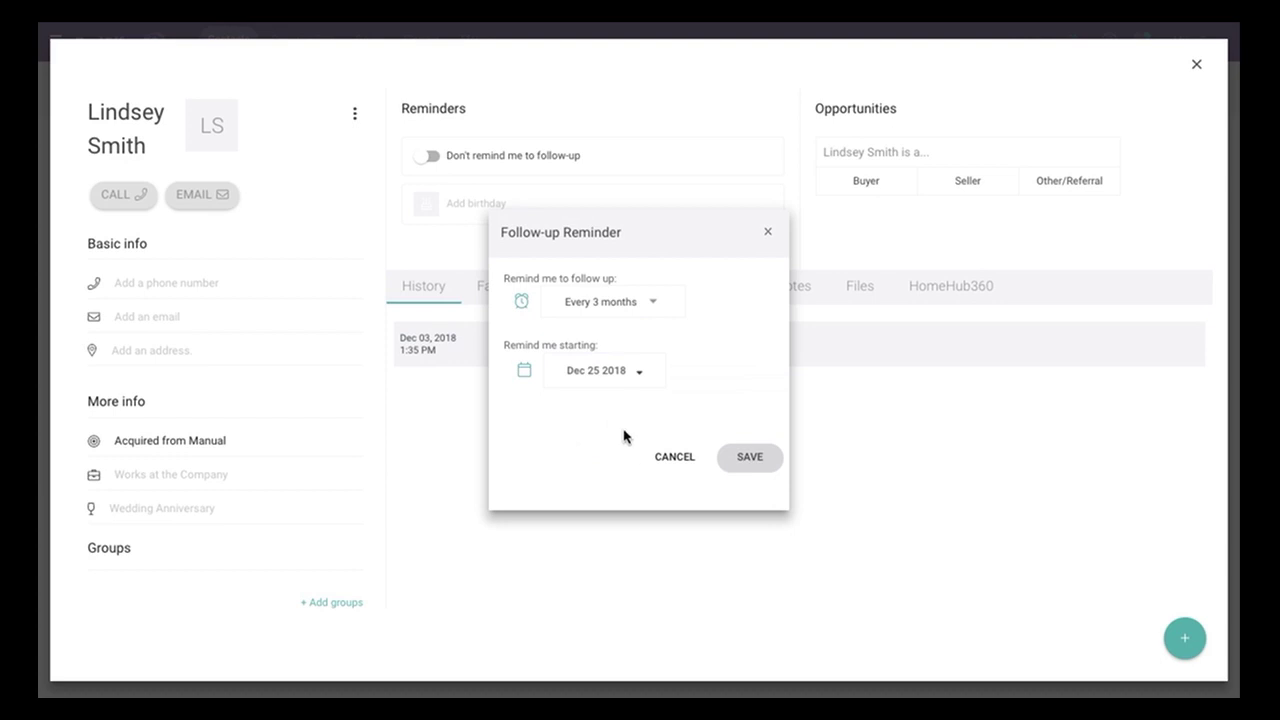
pyautogui.click(750, 457)
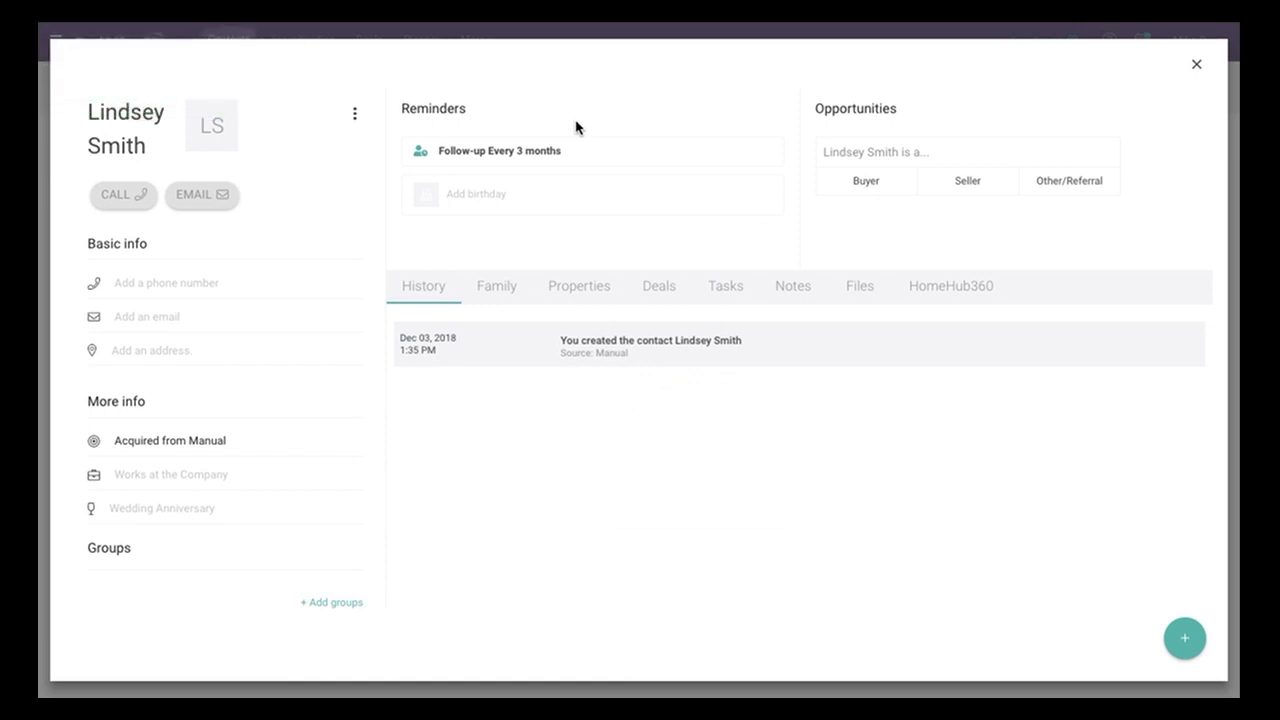
# - Add the contact's date of birth as a birthday reminder
pyautogui.click(480, 196)
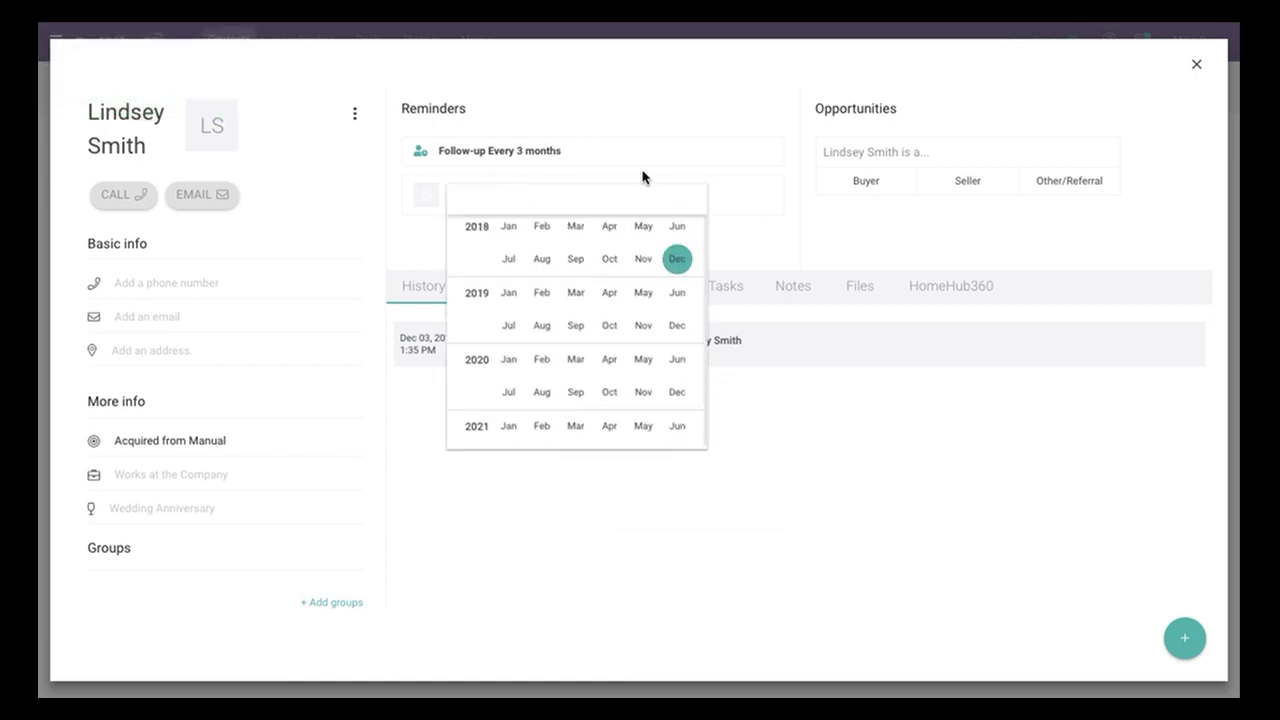
pyautogui.scroll(10, 587, 296)
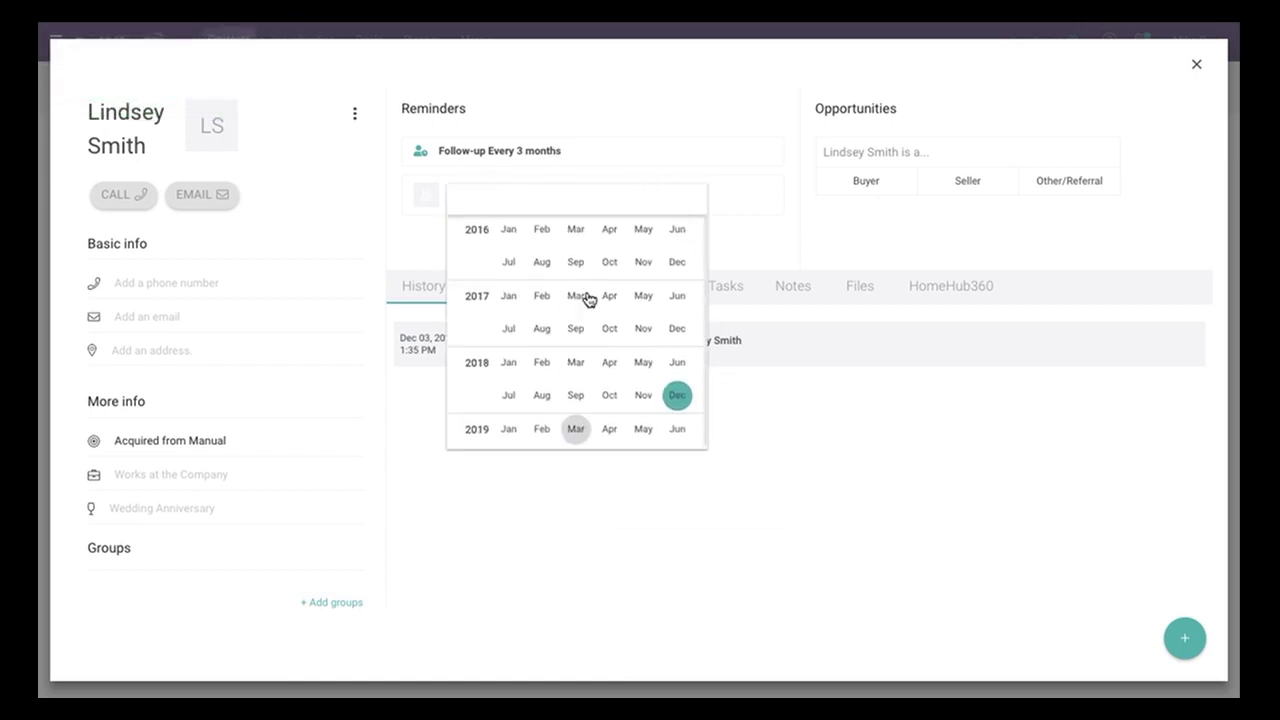
pyautogui.scroll(15, 588, 298)
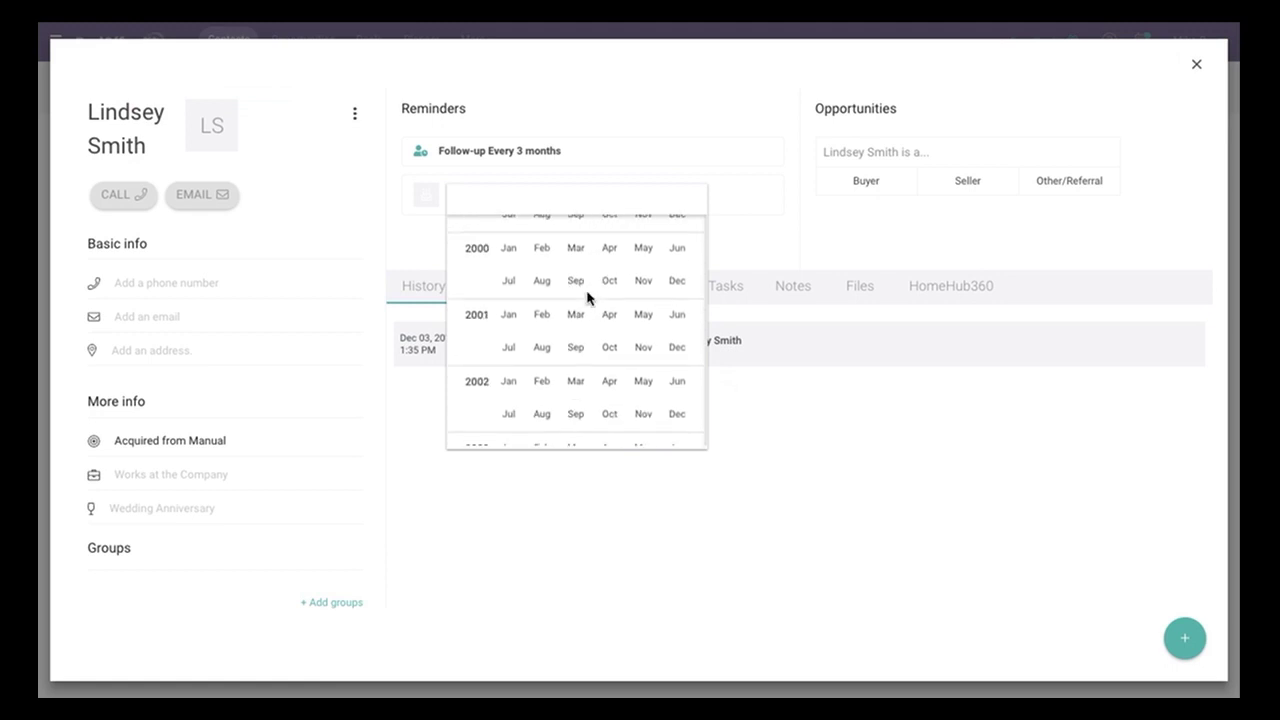
pyautogui.scroll(5, 587, 297)
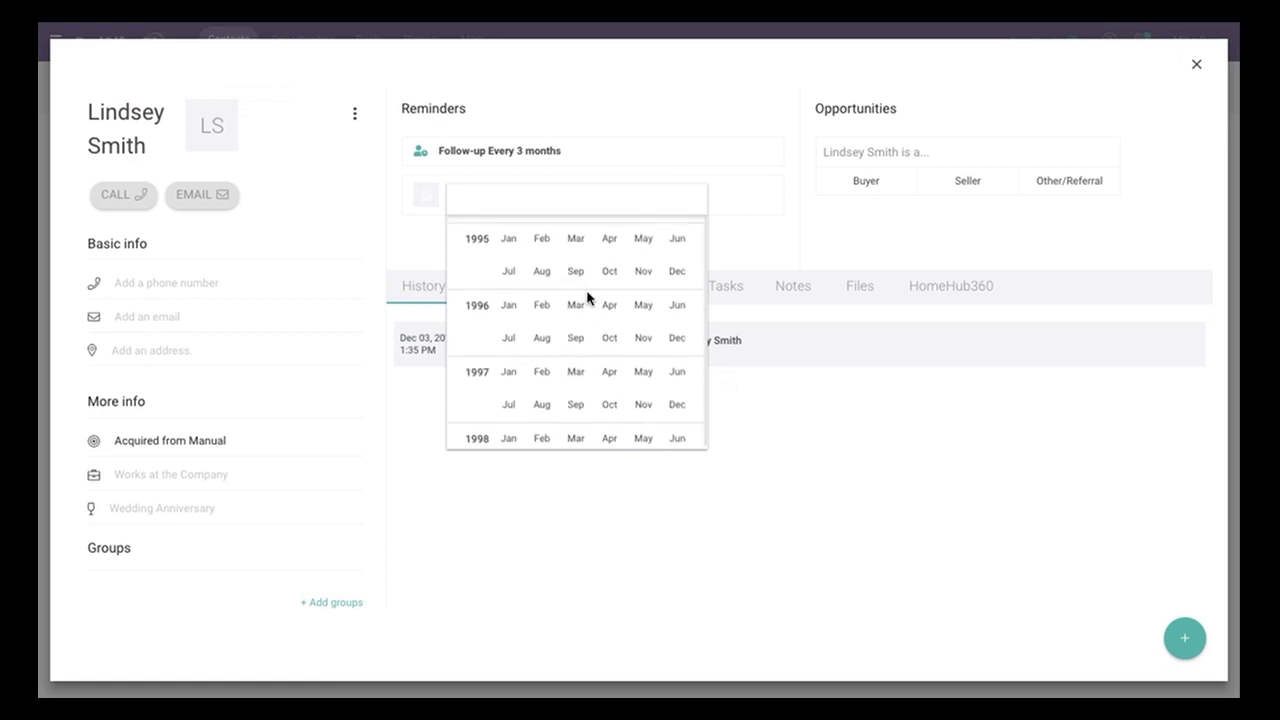
pyautogui.click(587, 298)
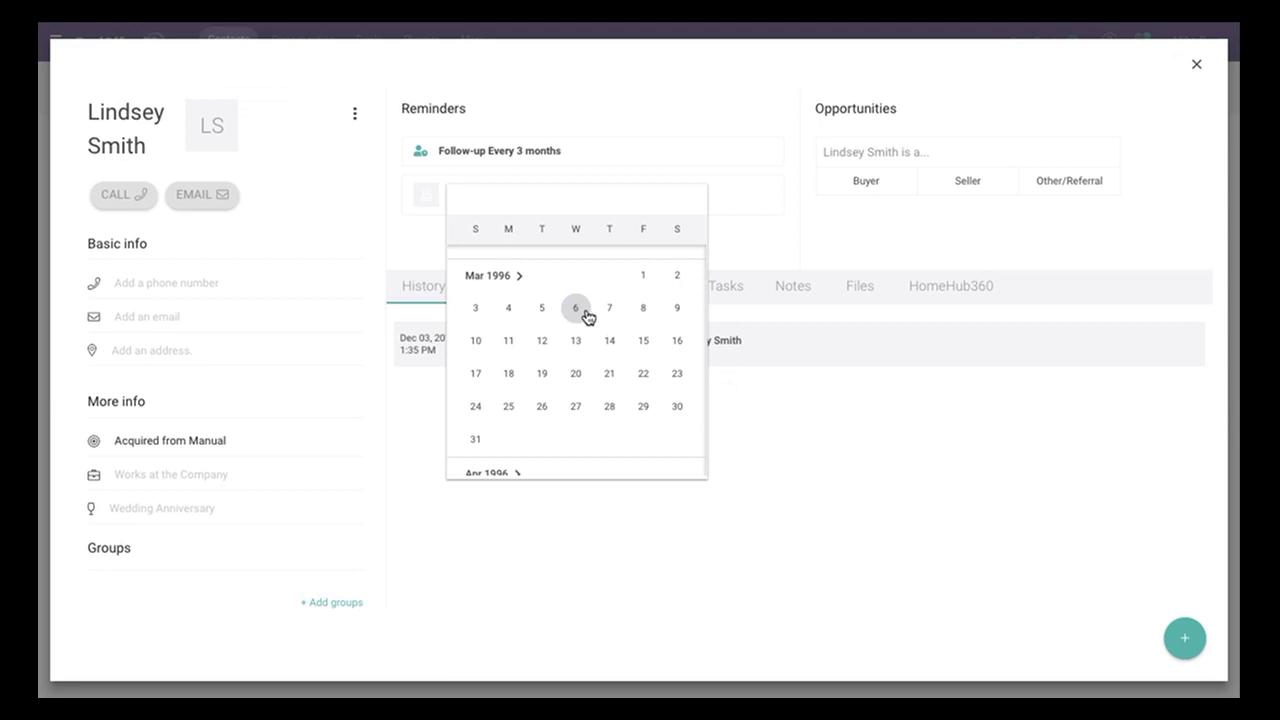
pyautogui.click(576, 309)
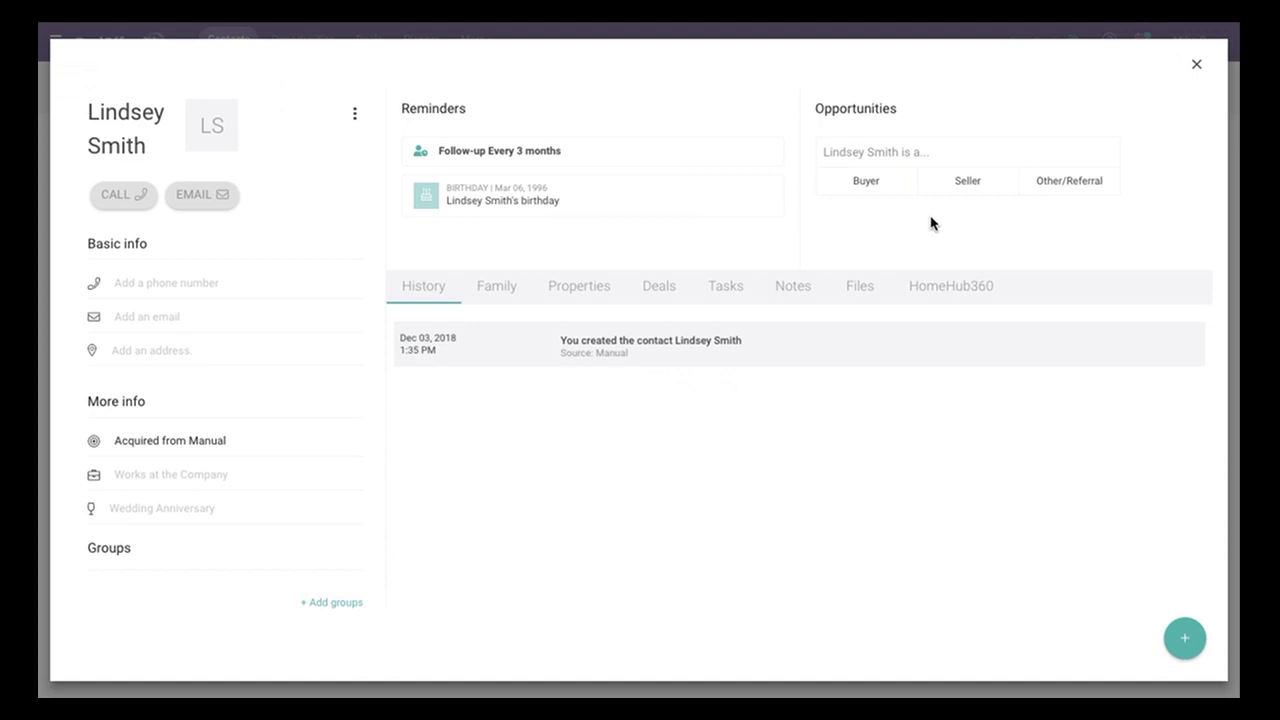
# - Save a Buyer opportunity in the Prospects stage for the contact
pyautogui.click(866, 184)
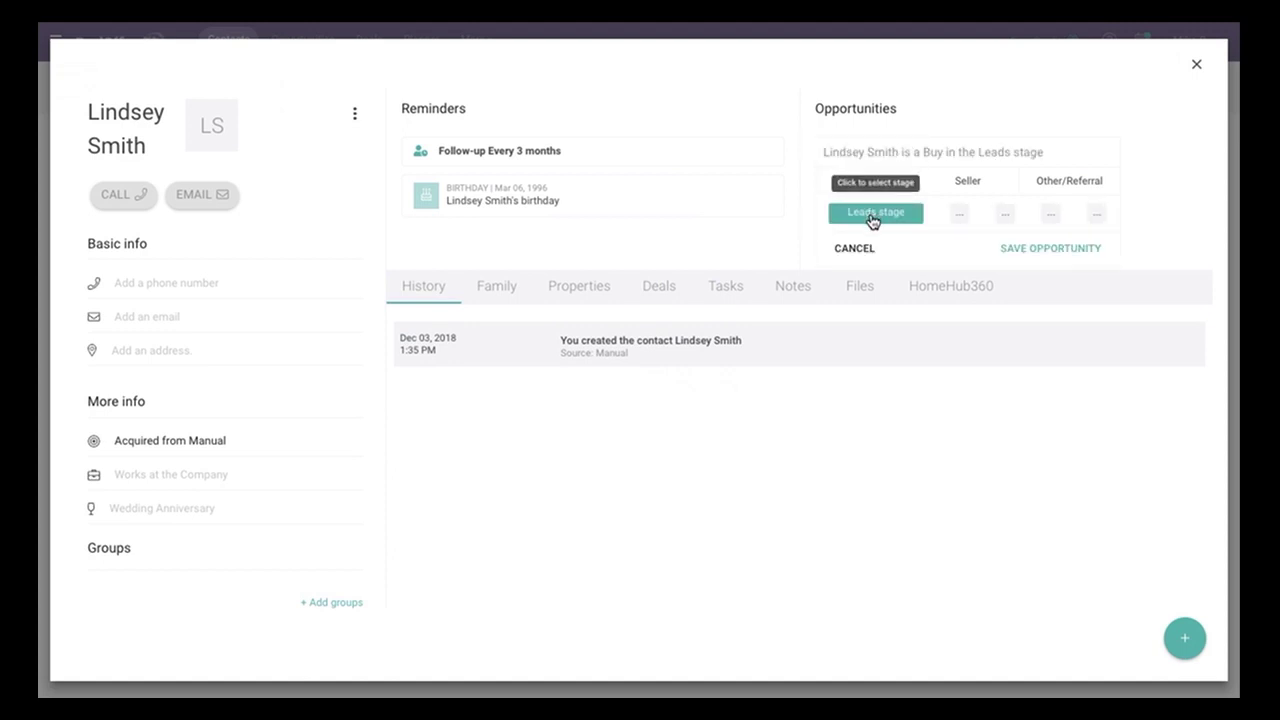
pyautogui.click(956, 218)
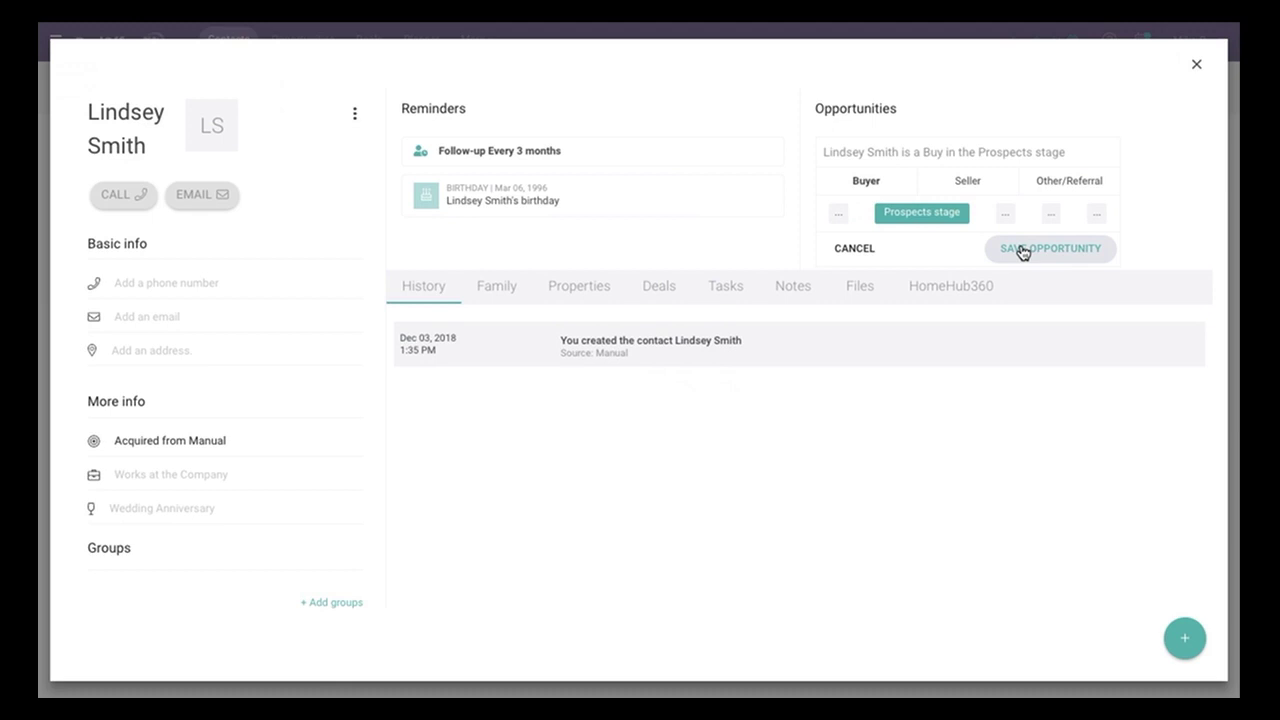
pyautogui.click(1022, 252)
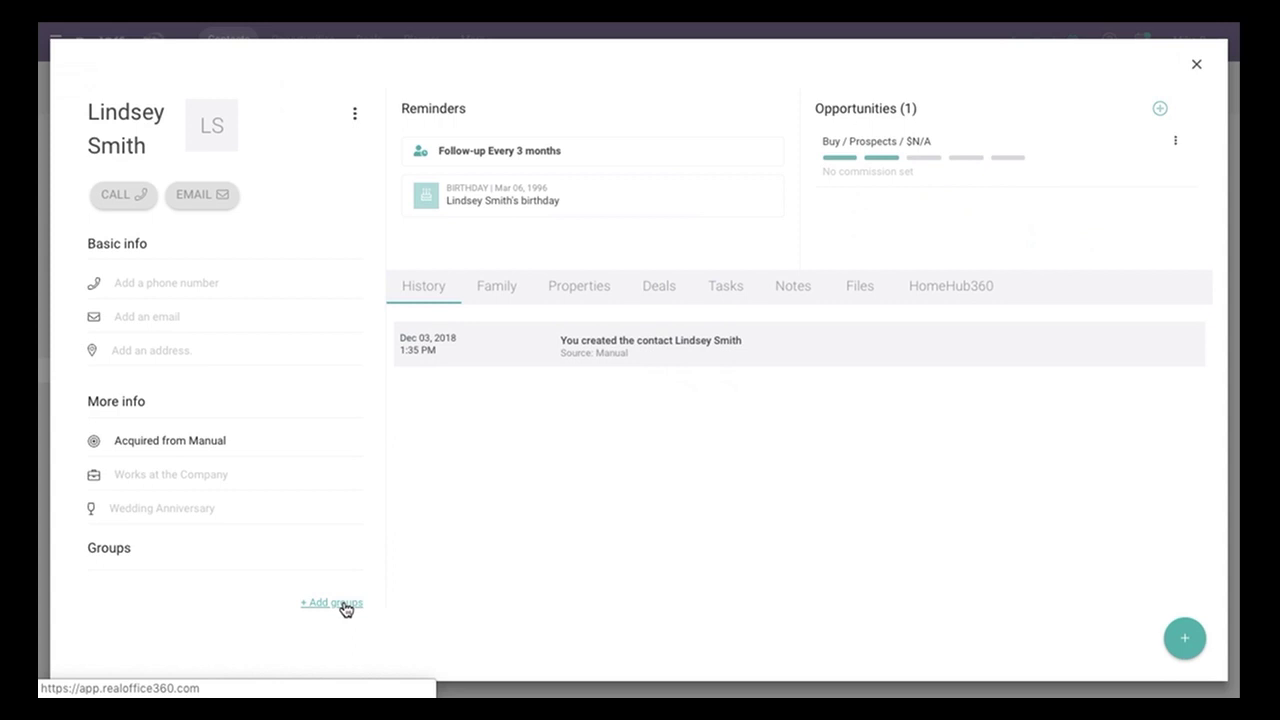
# - Create a new group named A-list and assign the contact to it
pyautogui.click(344, 605)
pyautogui.click(524, 338)
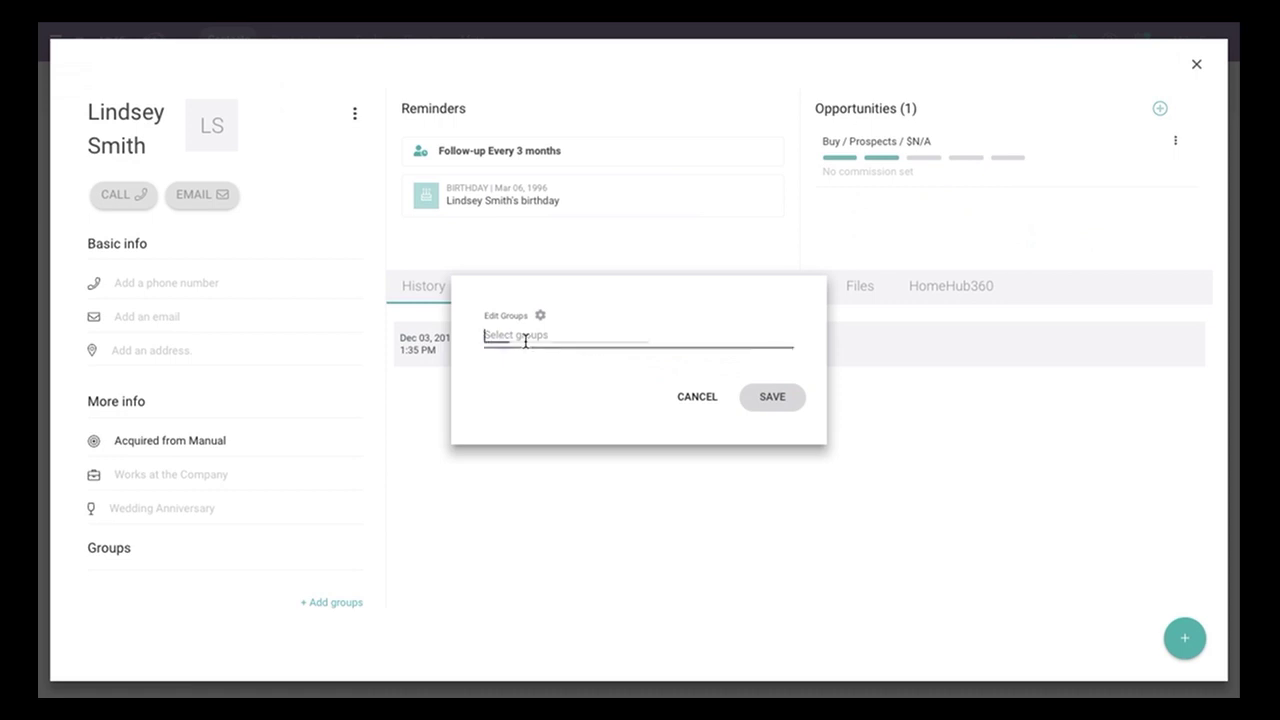
pyautogui.write('A-li')
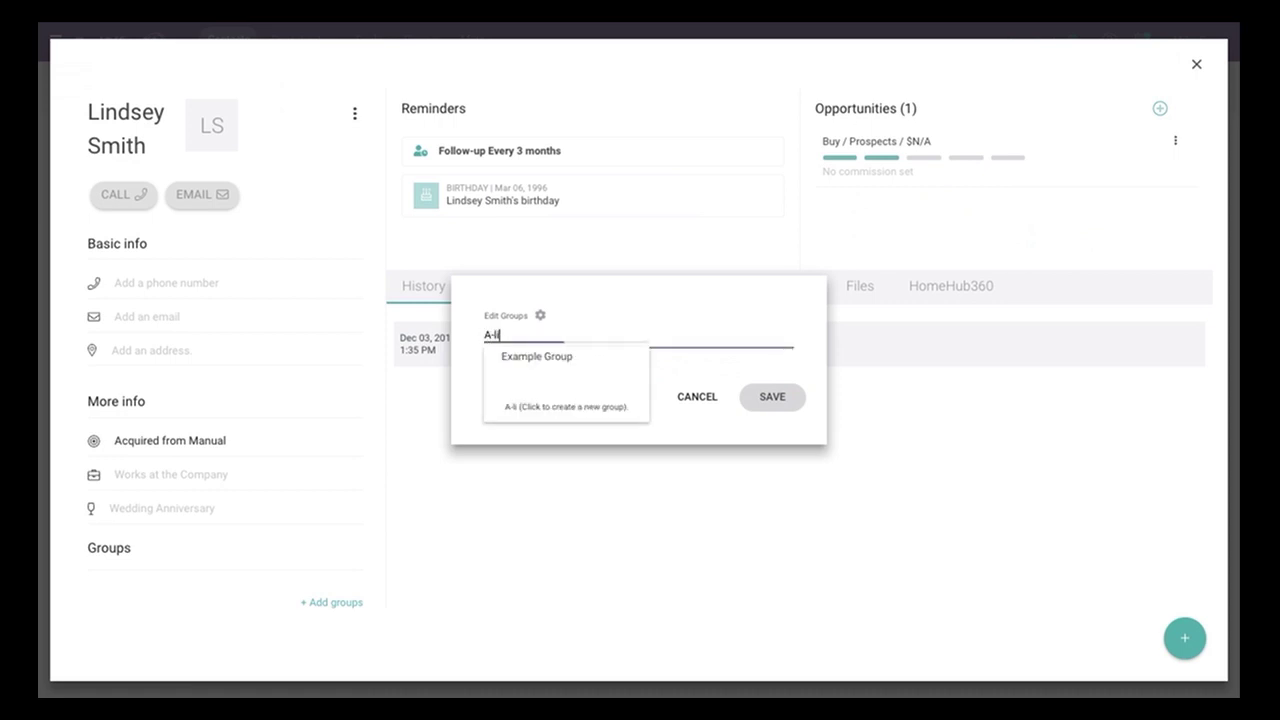
pyautogui.write('st')
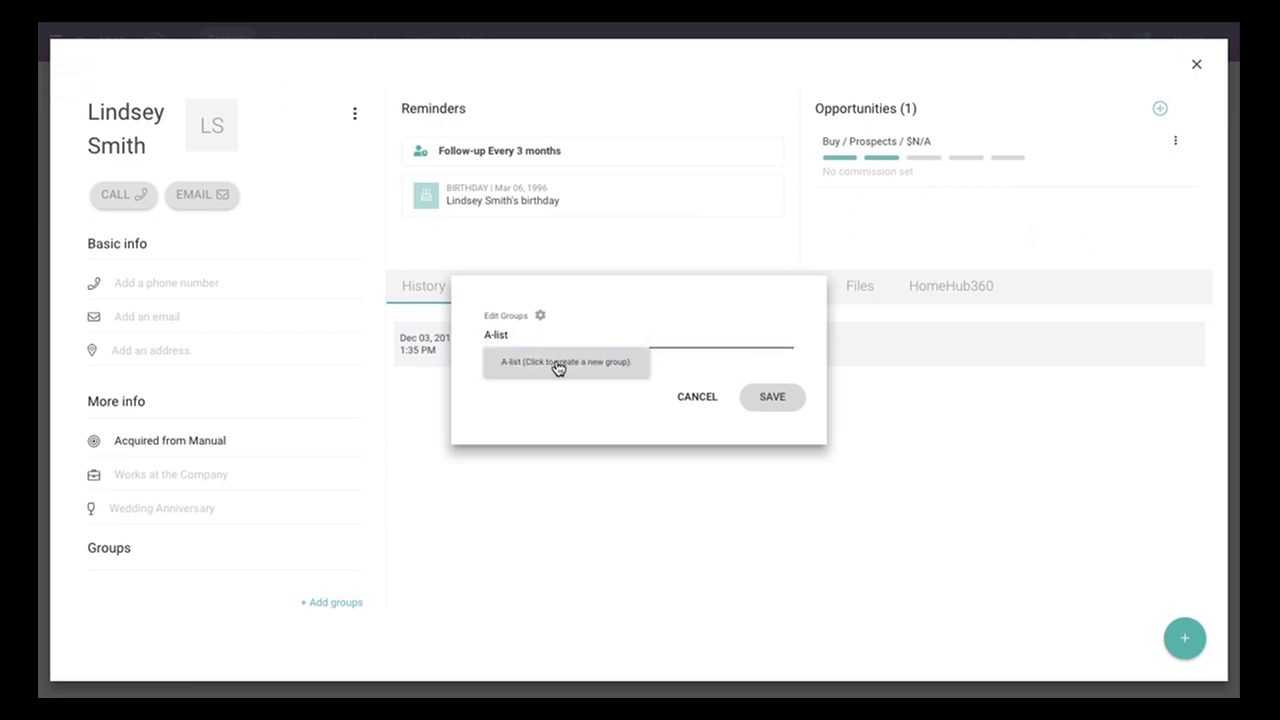
pyautogui.click(558, 366)
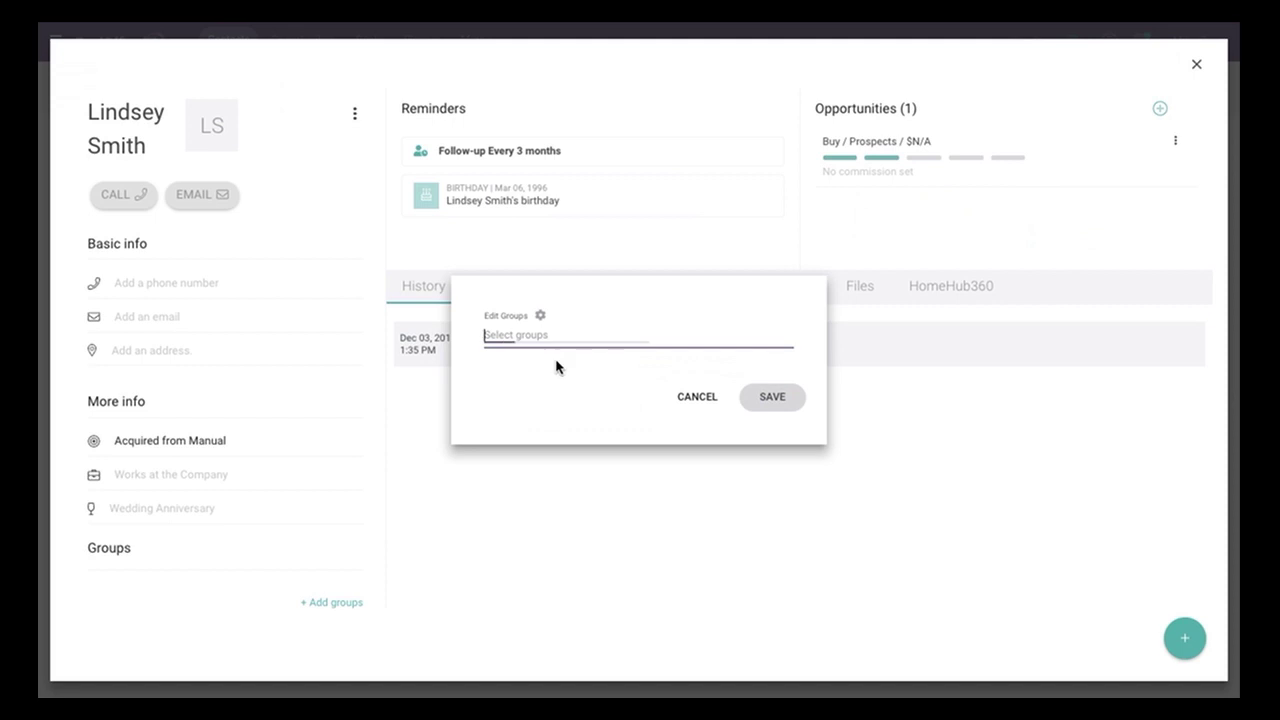
pyautogui.click(773, 405)
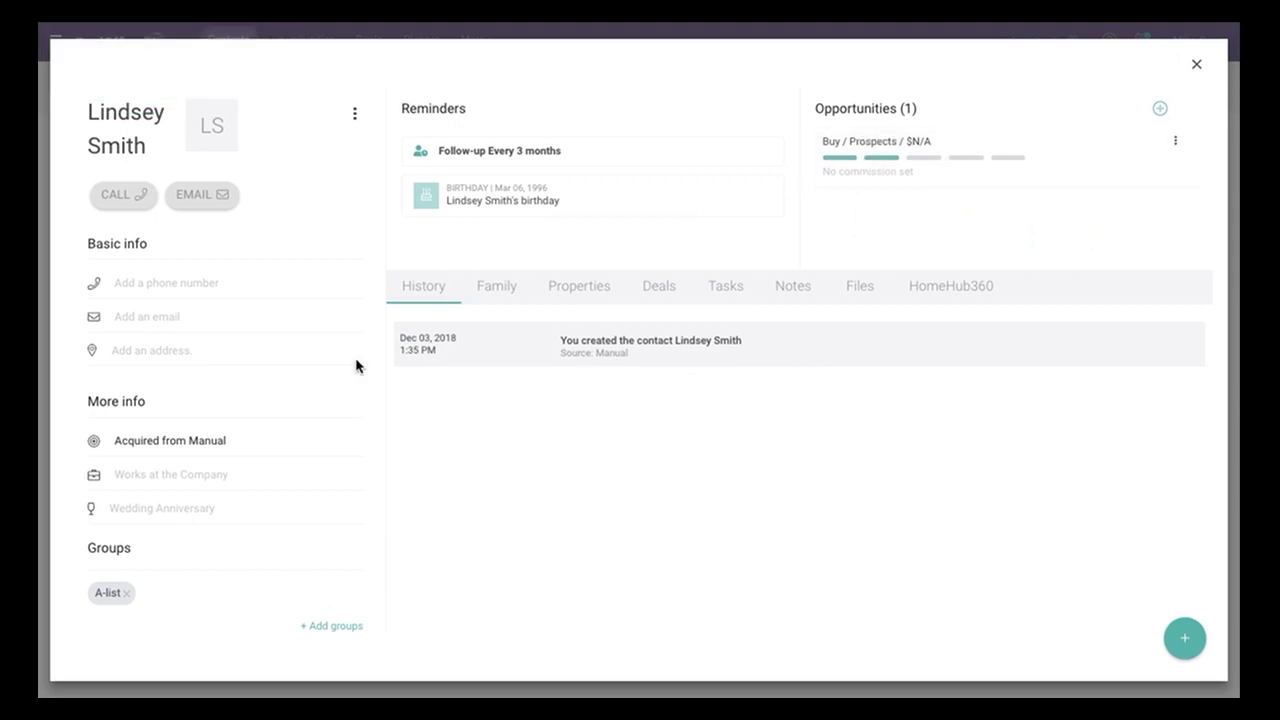
# - Review the contact's family, properties and deals sections, and close the contact record
pyautogui.click(507, 302)
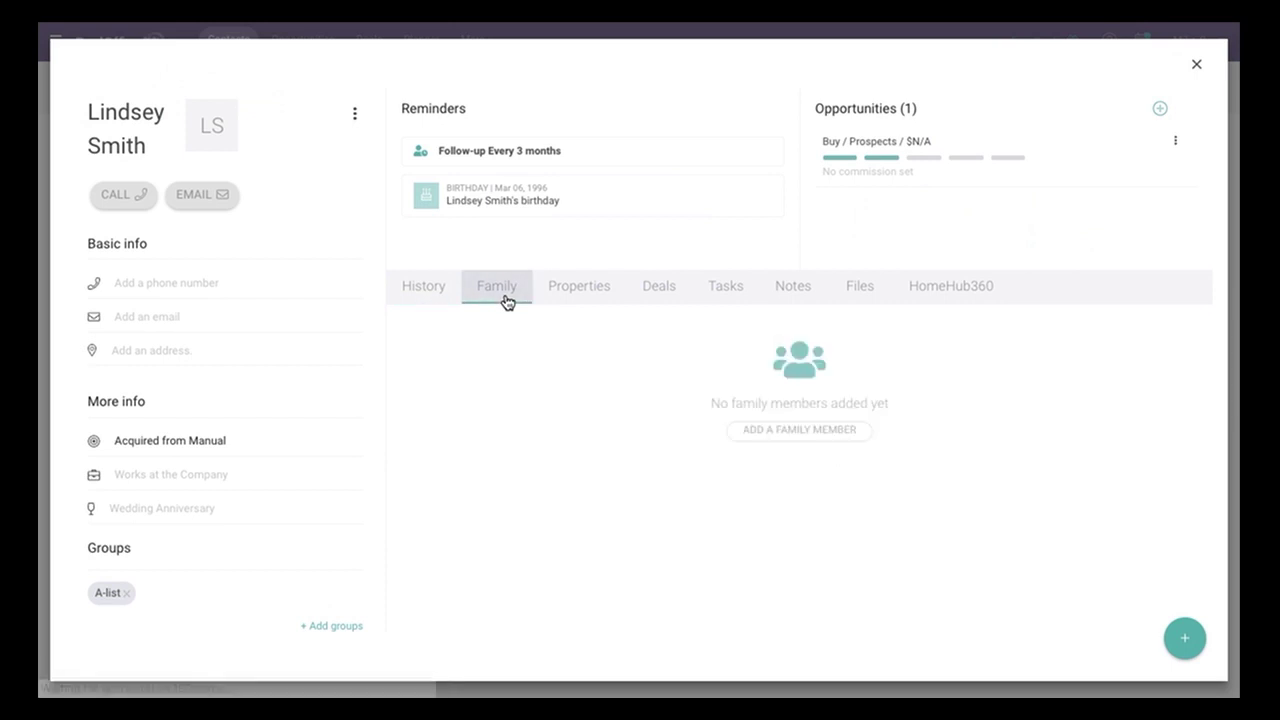
pyautogui.click(605, 296)
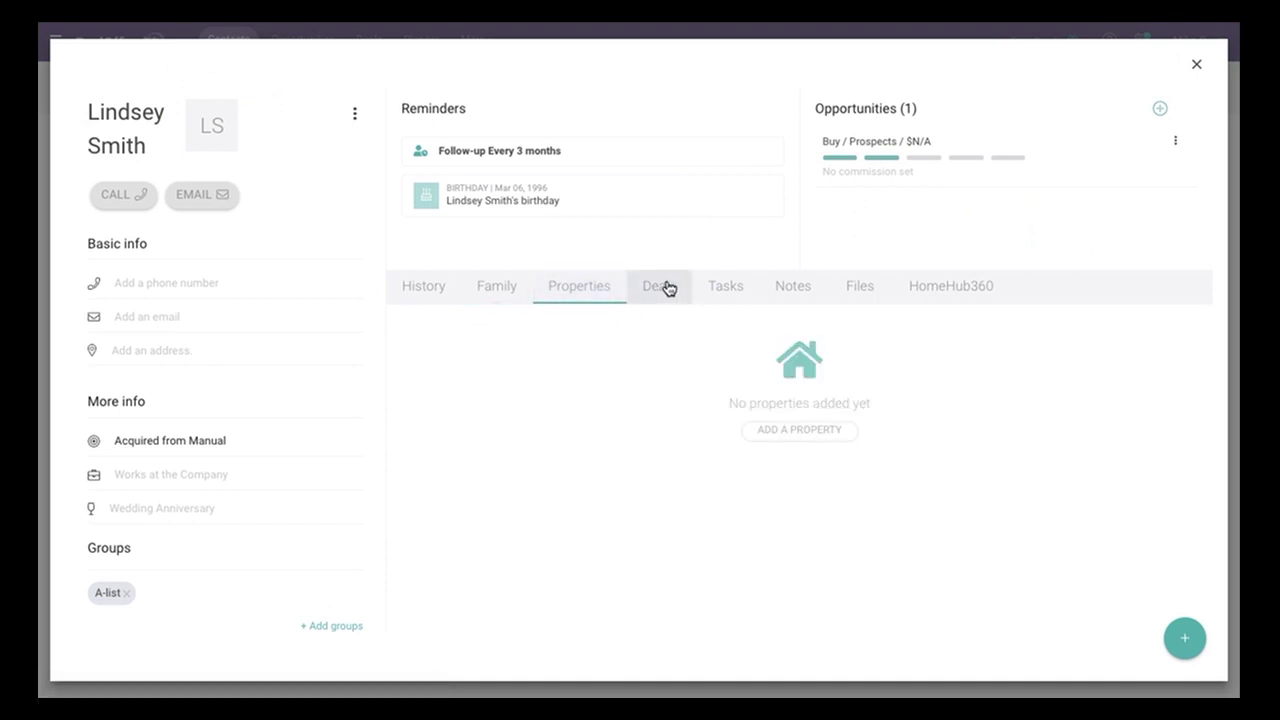
pyautogui.click(664, 287)
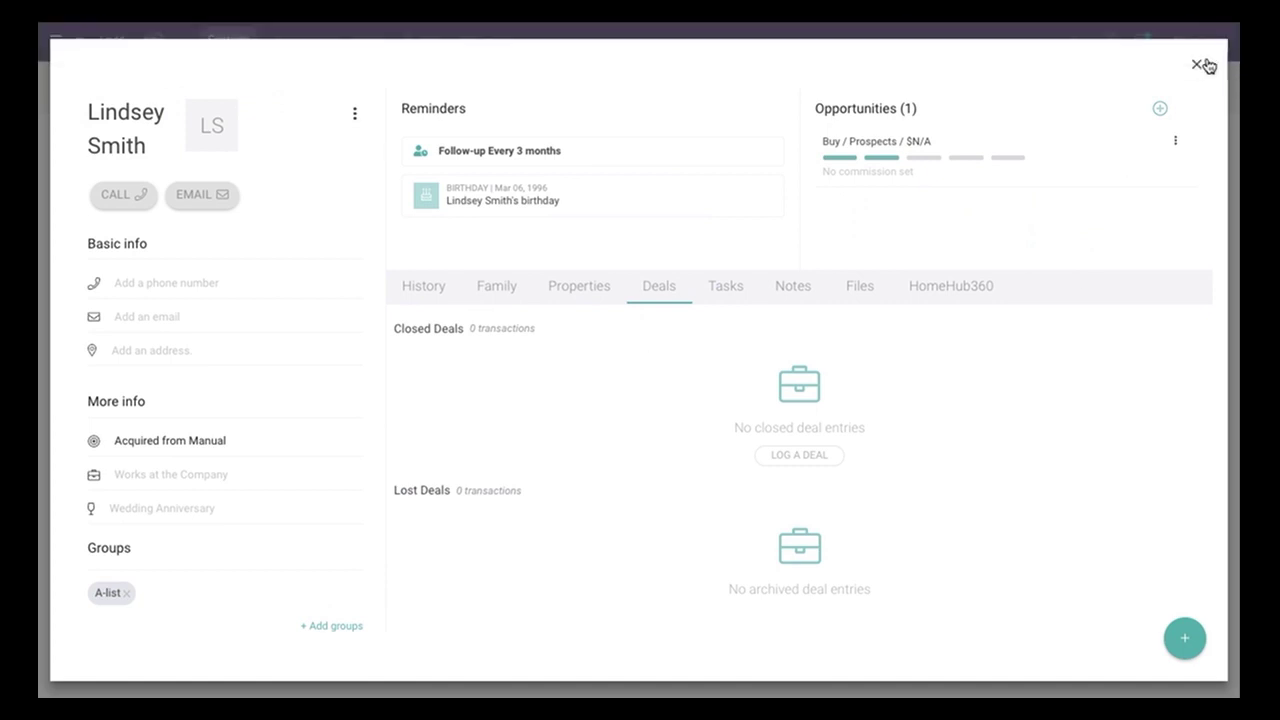
pyautogui.click(1196, 64)
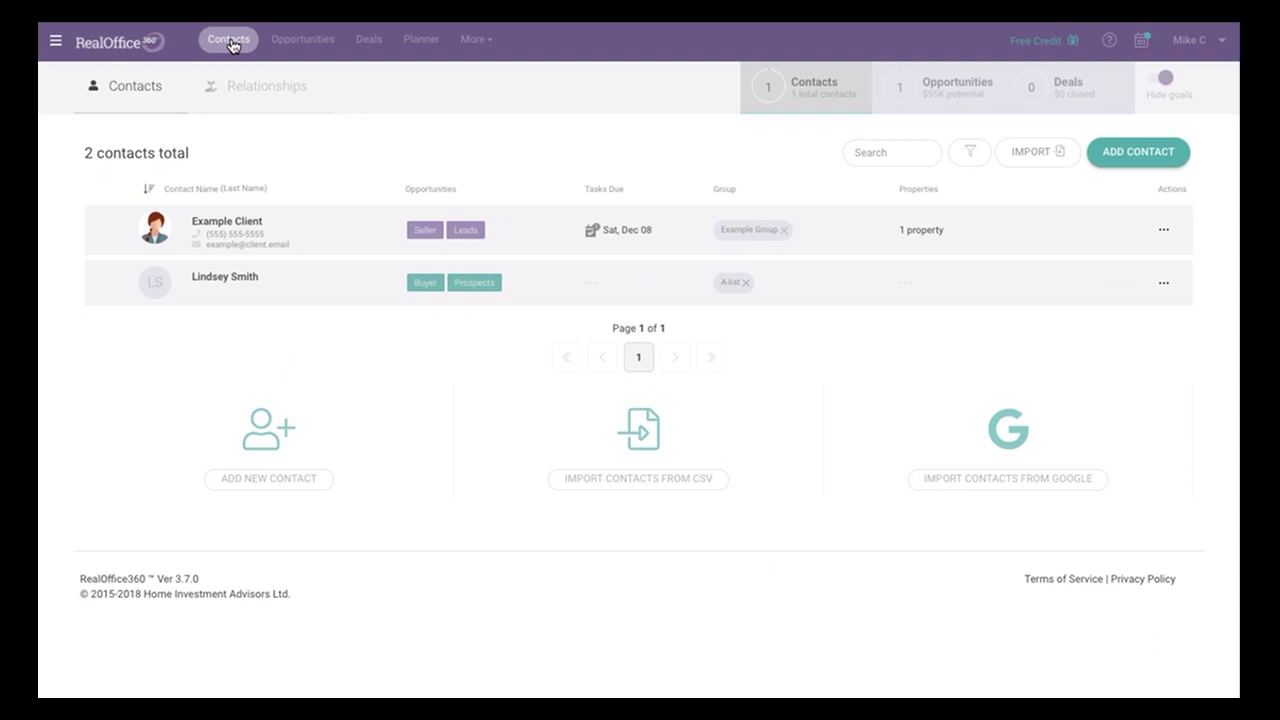
# - Schedule the suggested Pre-viewing meeting (Go for Coffee) task for today on the buyer's card in the Prospects stage of Opportunities
pyautogui.click(292, 48)
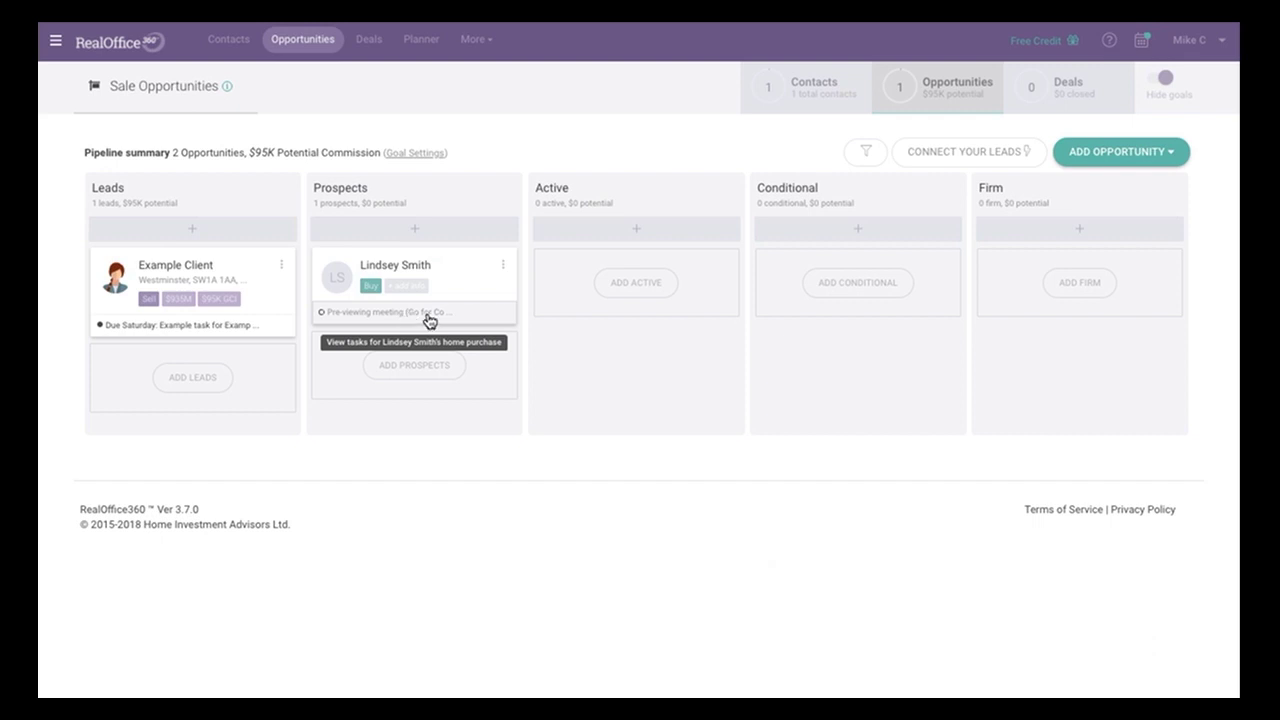
pyautogui.click(429, 321)
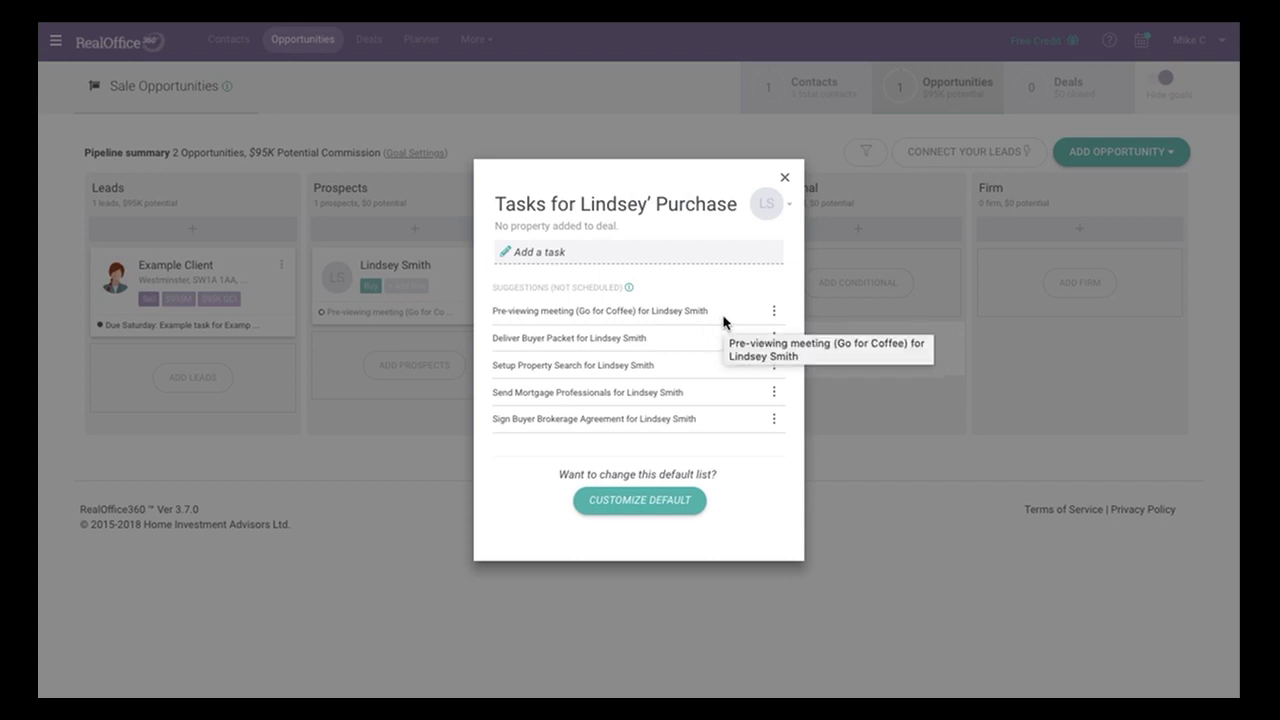
pyautogui.click(773, 311)
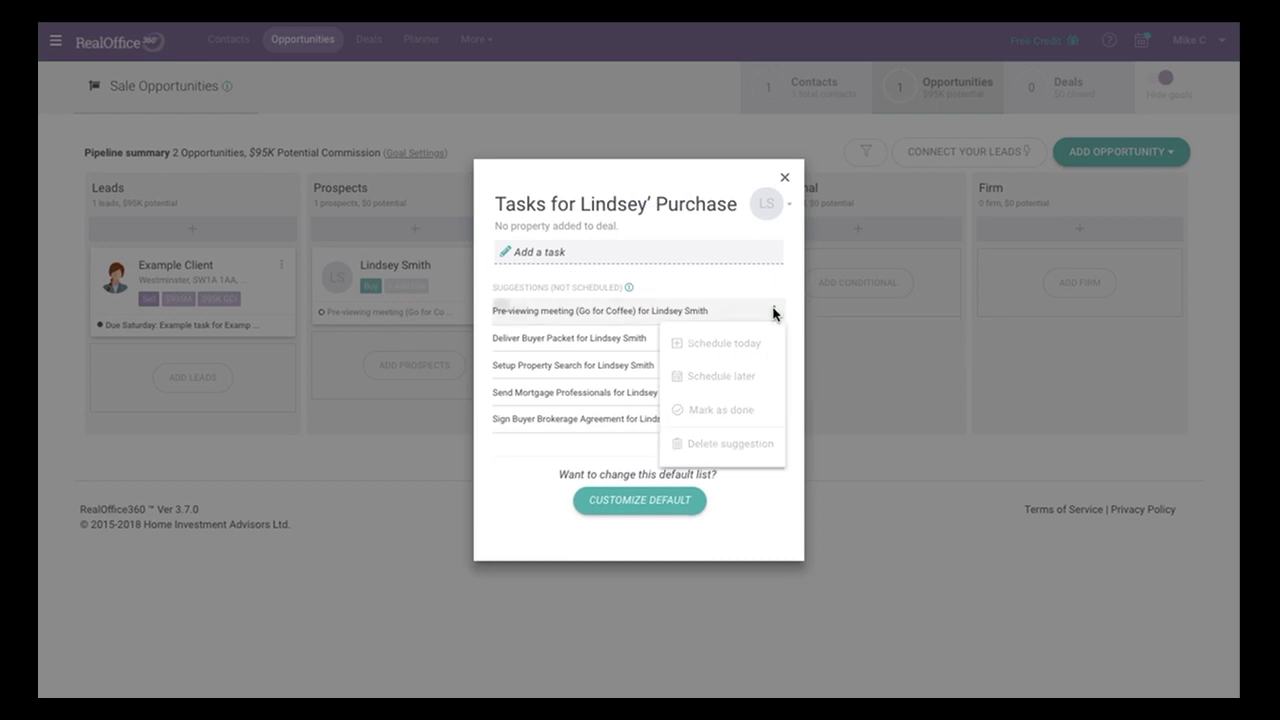
pyautogui.click(735, 343)
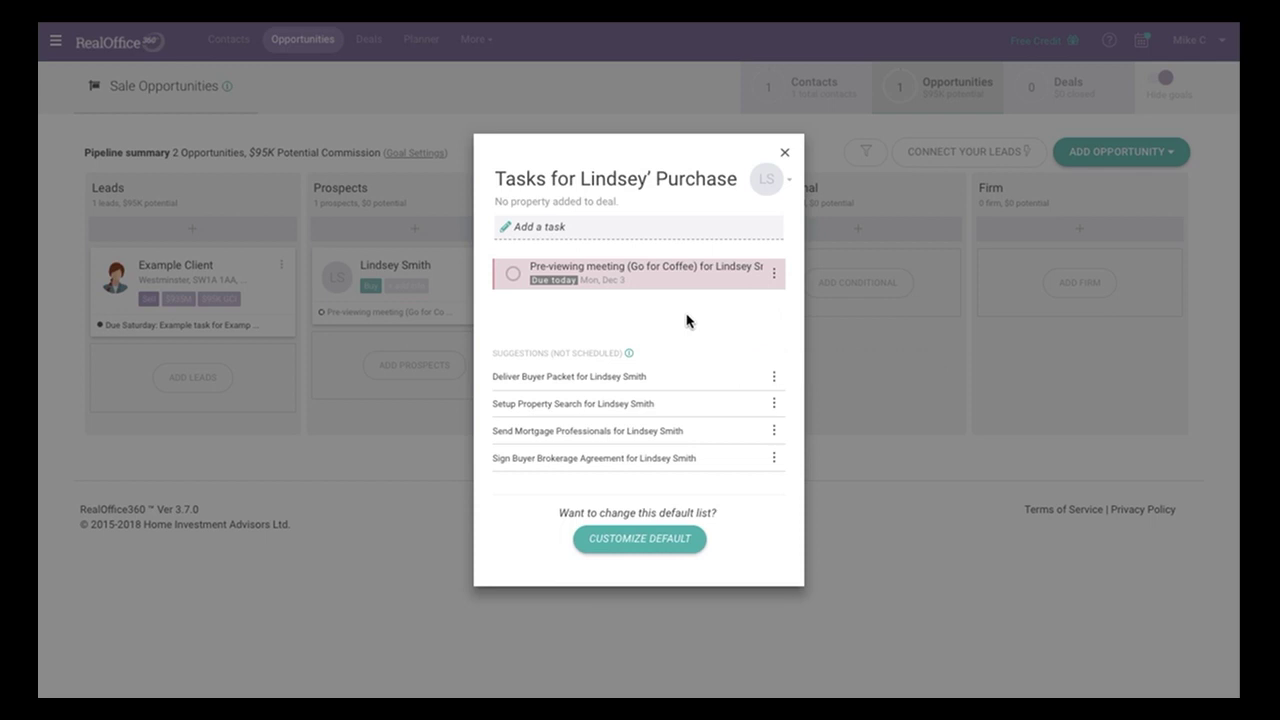
pyautogui.click(784, 153)
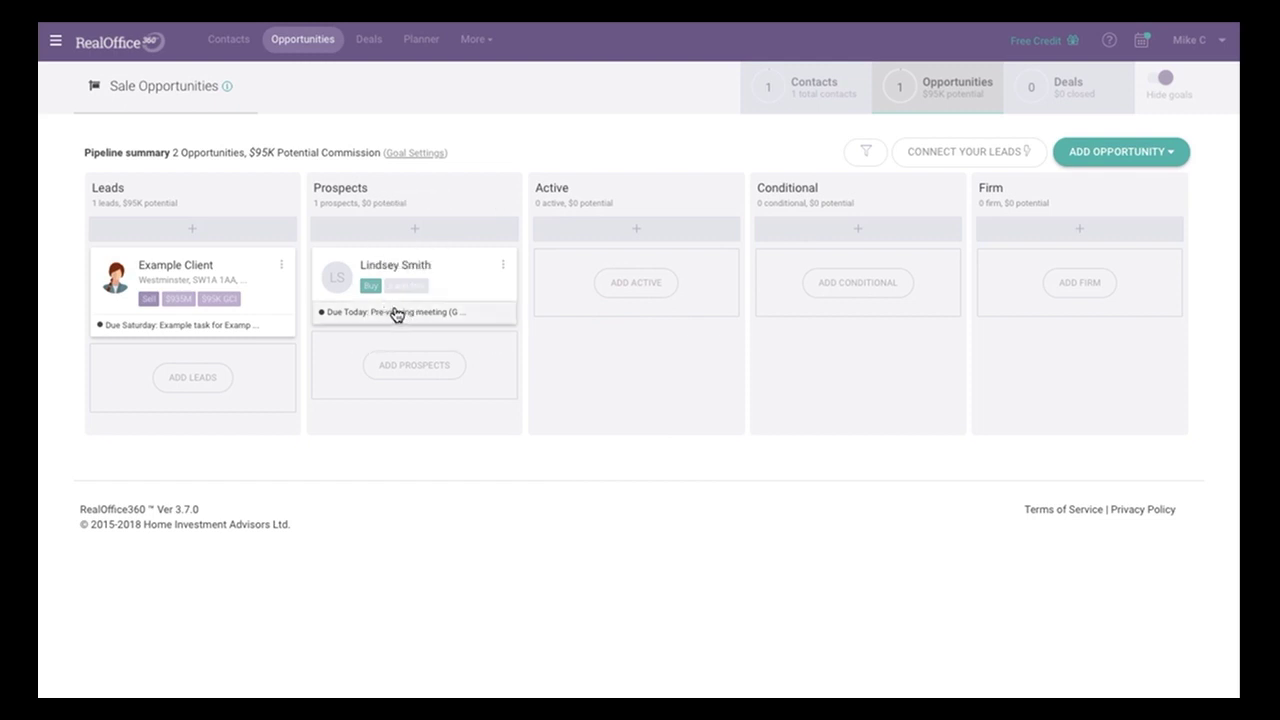
# - View today's planner and show the contact linked to the Pre-viewing meeting (Go for Coffee) task
pyautogui.click(421, 42)
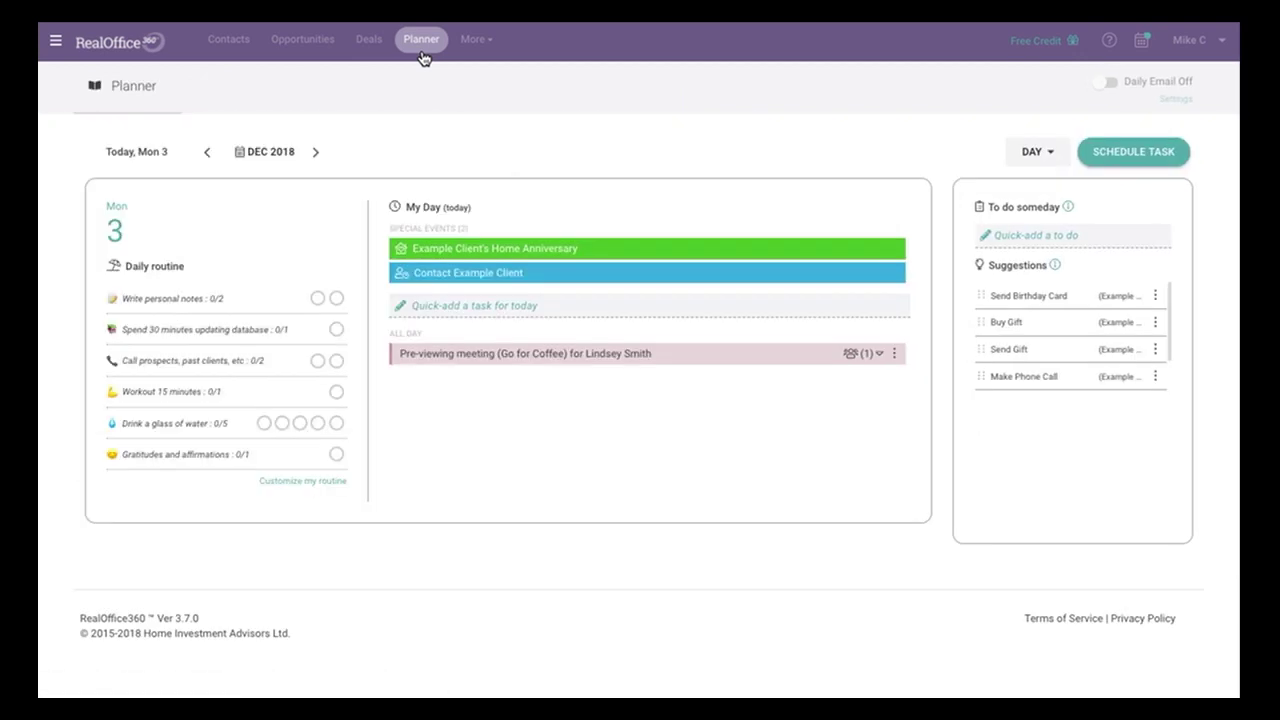
pyautogui.moveTo(474, 356)
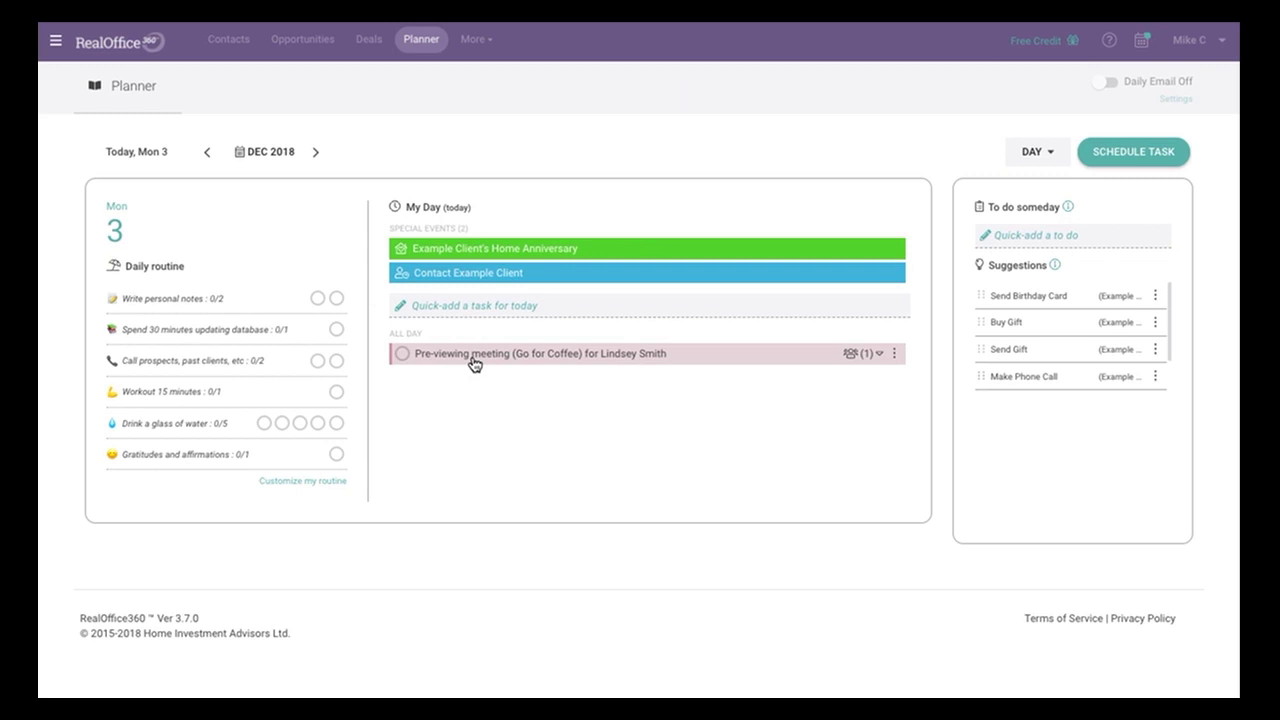
pyautogui.click(866, 356)
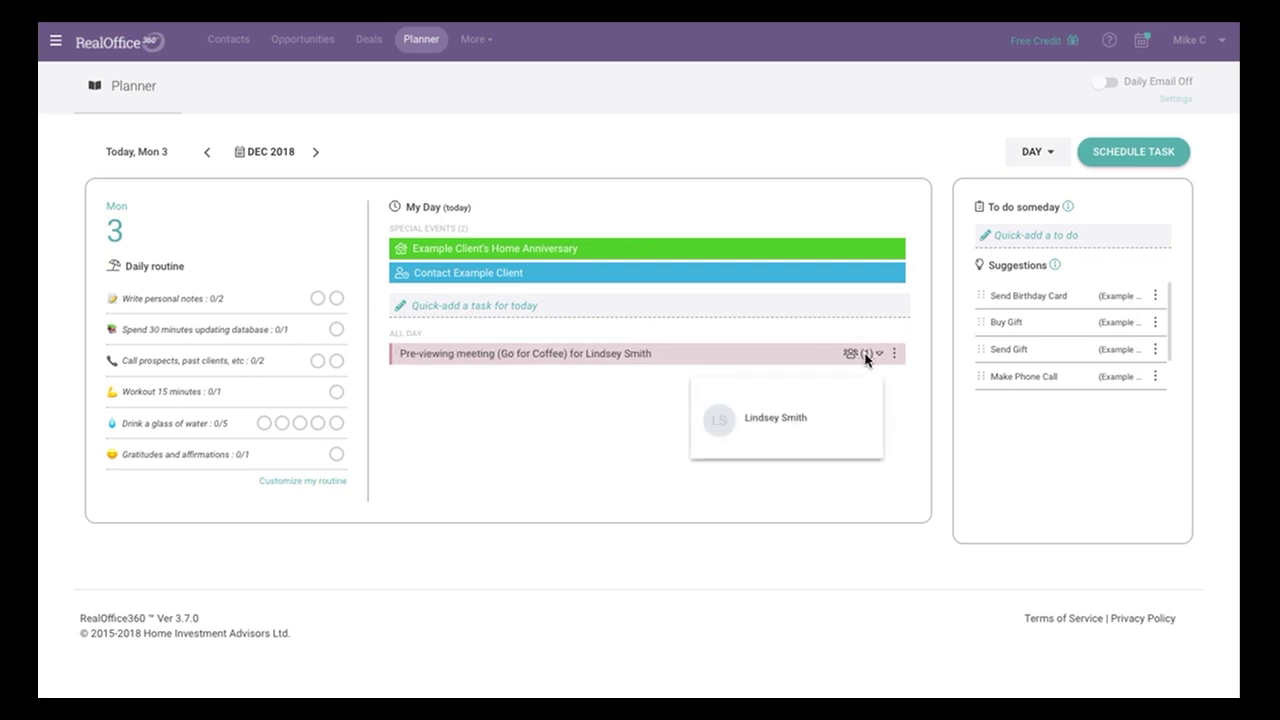
# - Dismiss the linked-contact display and check off one personal note and the 30-minute database update in today's daily routine
pyautogui.click(576, 403)
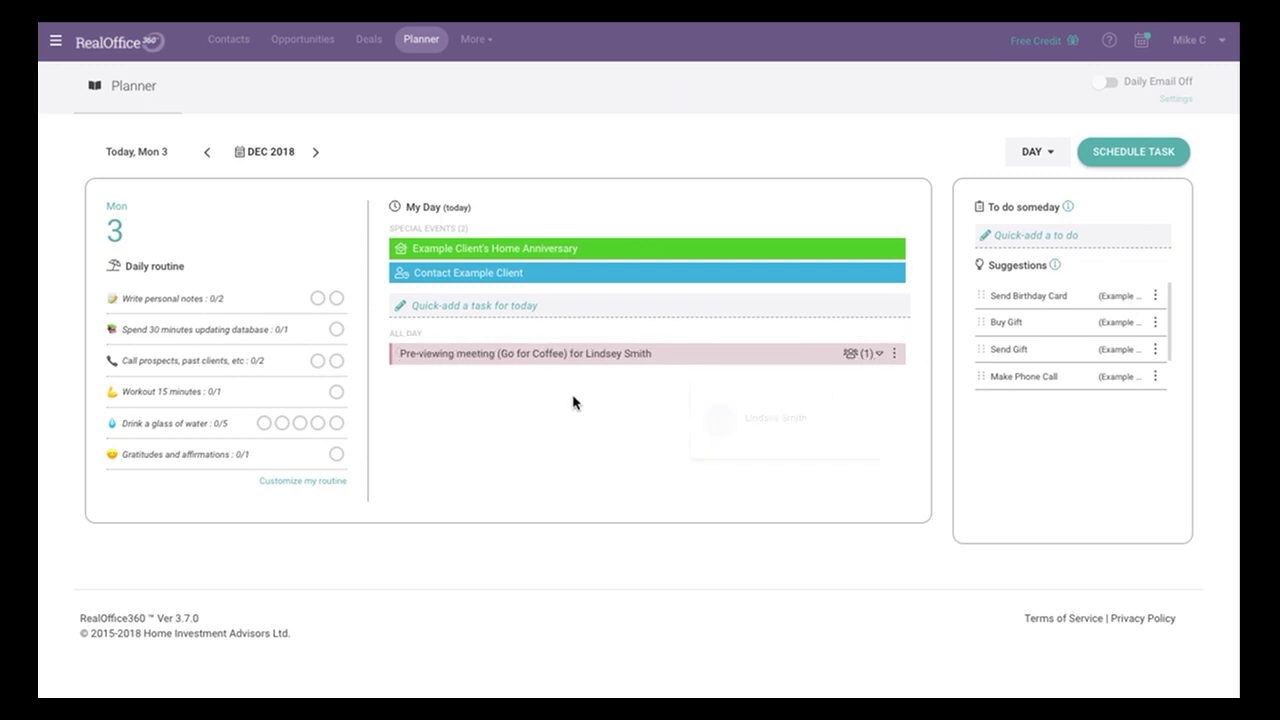
pyautogui.click(317, 301)
pyautogui.click(337, 330)
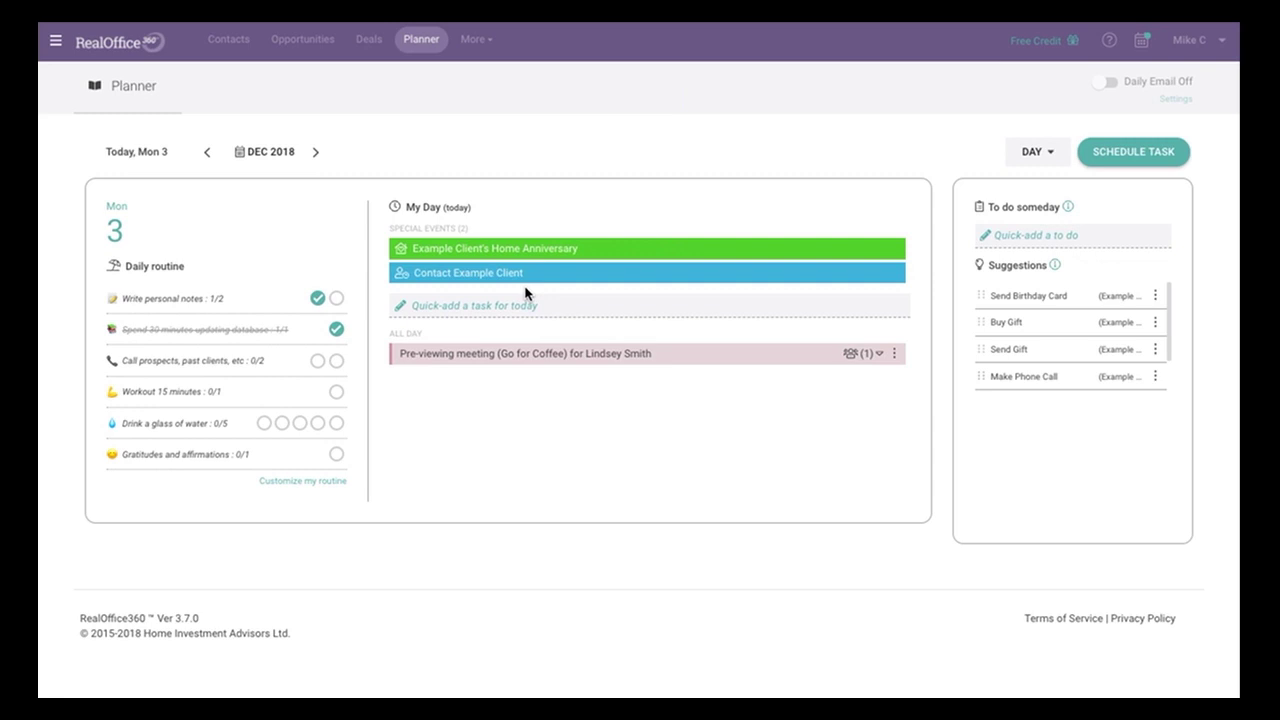
# - View the December 2018 calendar, examine the details of the Pre-viewing meeting task on December 3, and close them
pyautogui.click(476, 39)
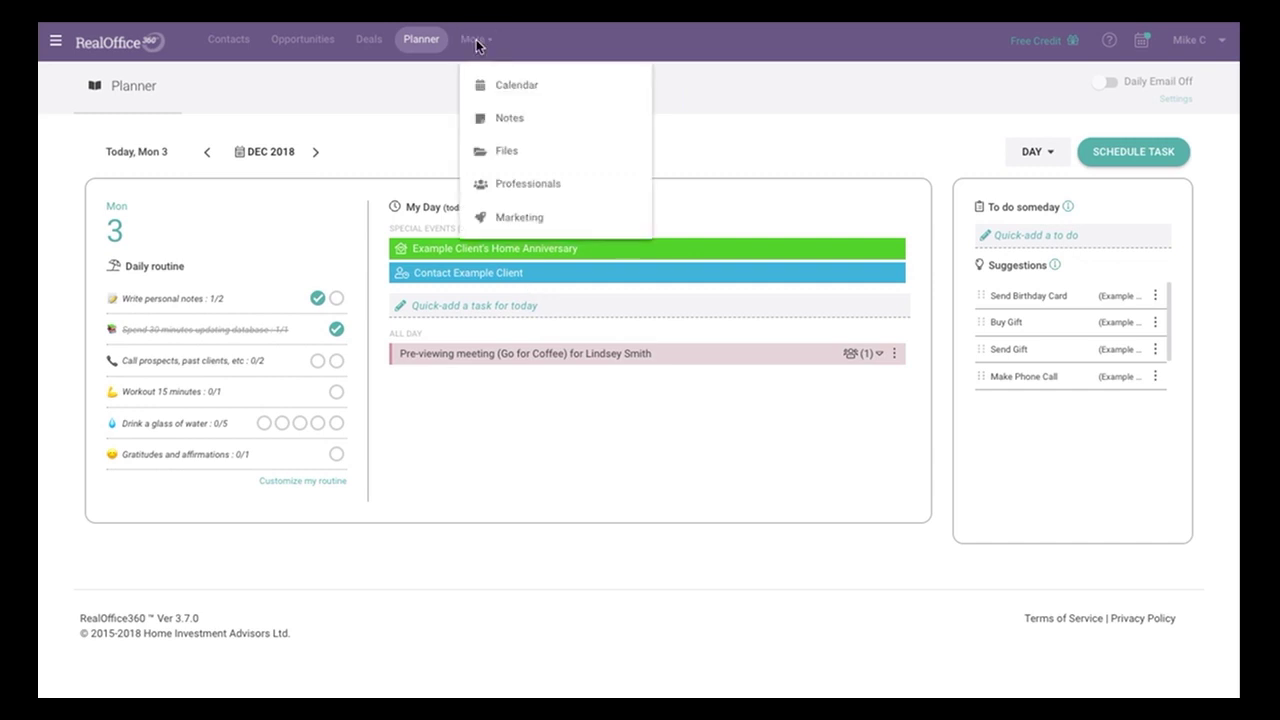
pyautogui.click(517, 91)
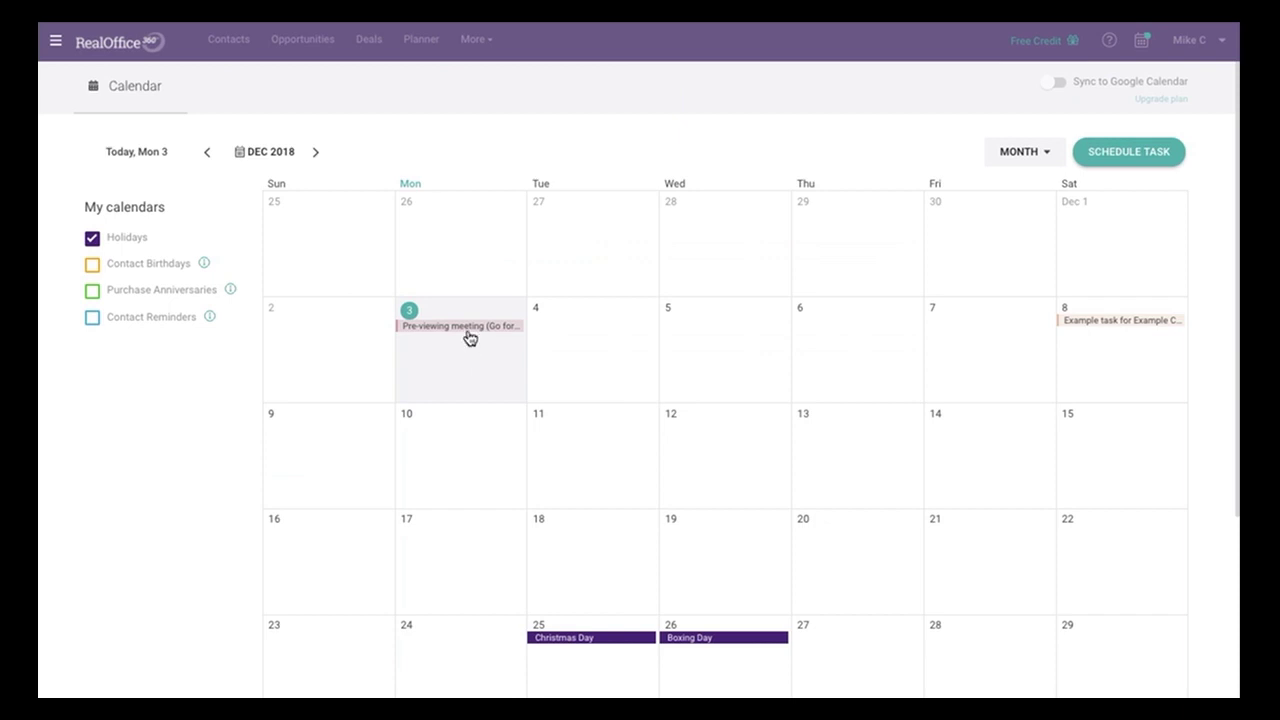
pyautogui.click(469, 338)
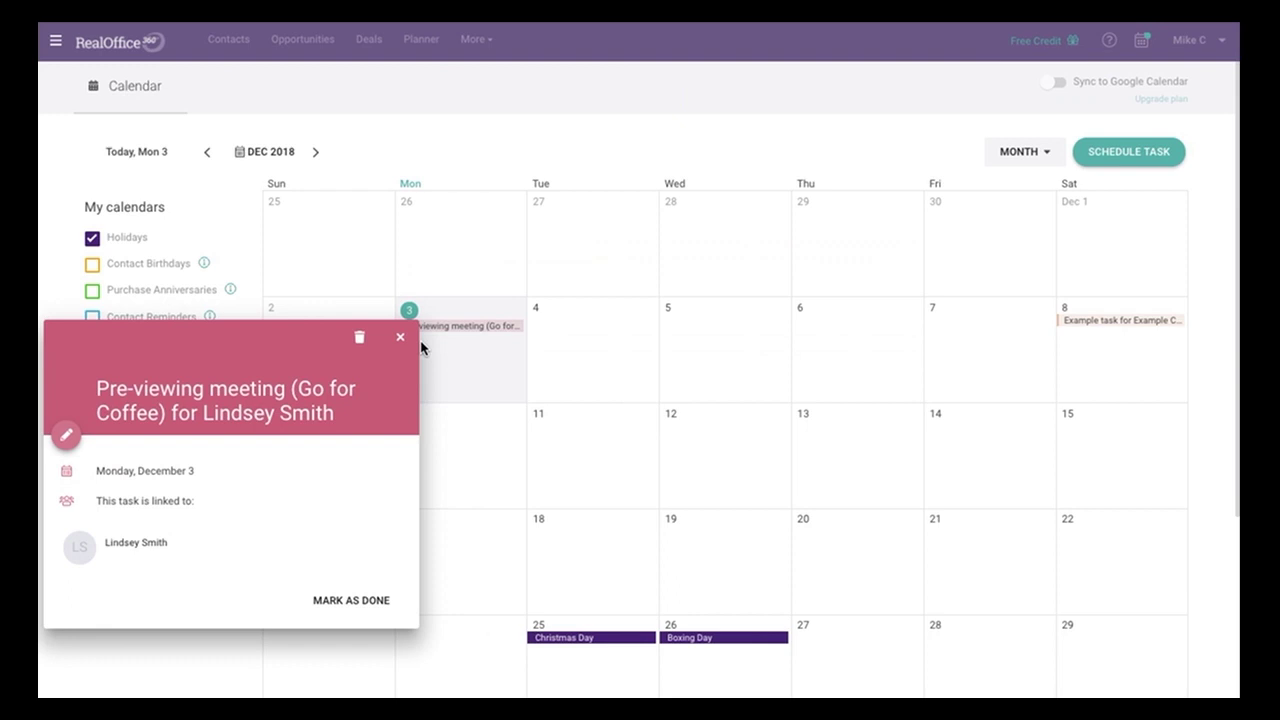
pyautogui.click(402, 339)
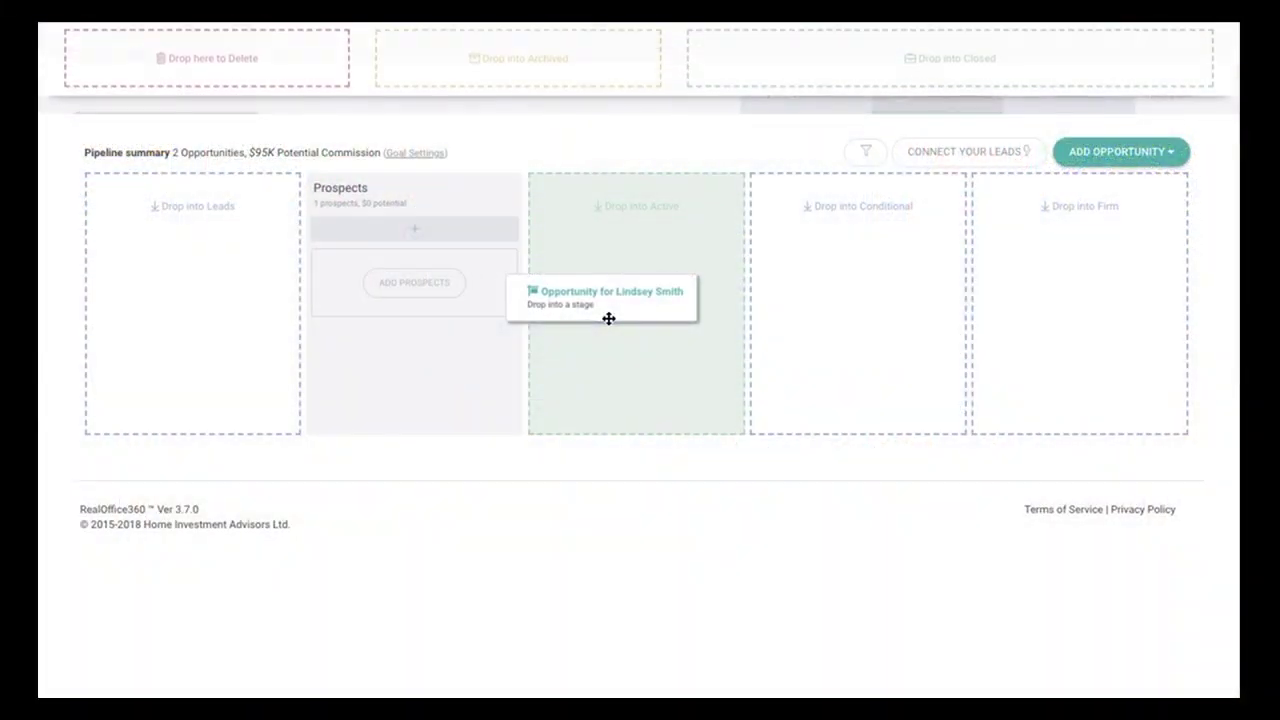
# - Move the buyer's opportunity from Prospects to the Firm stage and mark its Pre-viewing meeting (Go for Coffee) task as done
pyautogui.moveTo(608, 318); pyautogui.dragTo(809, 364)
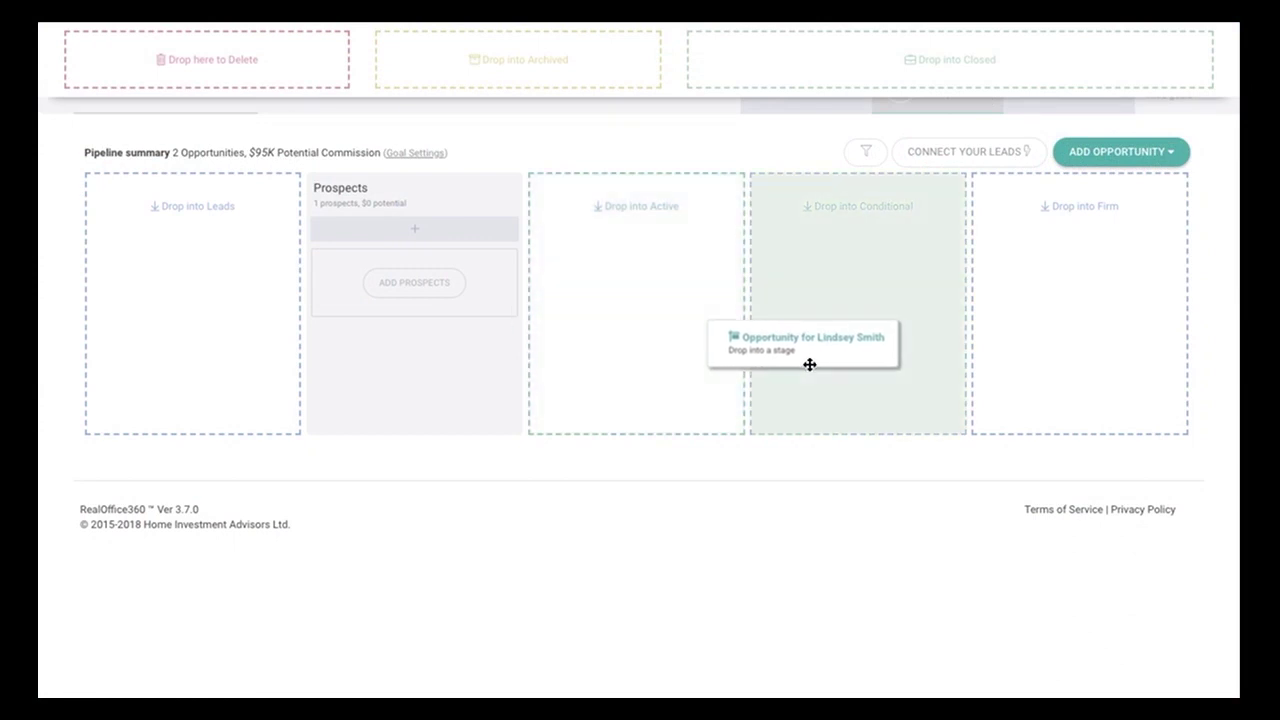
pyautogui.moveTo(809, 364); pyautogui.dragTo(1080, 356)
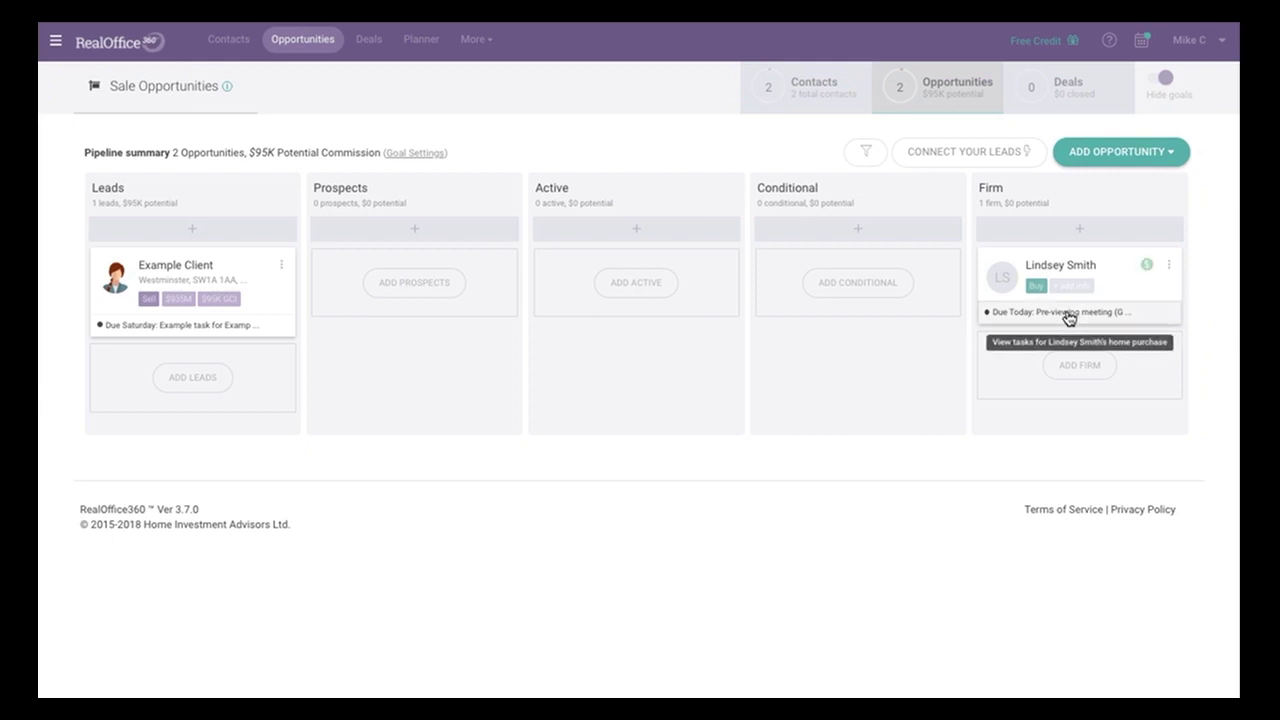
pyautogui.click(1068, 316)
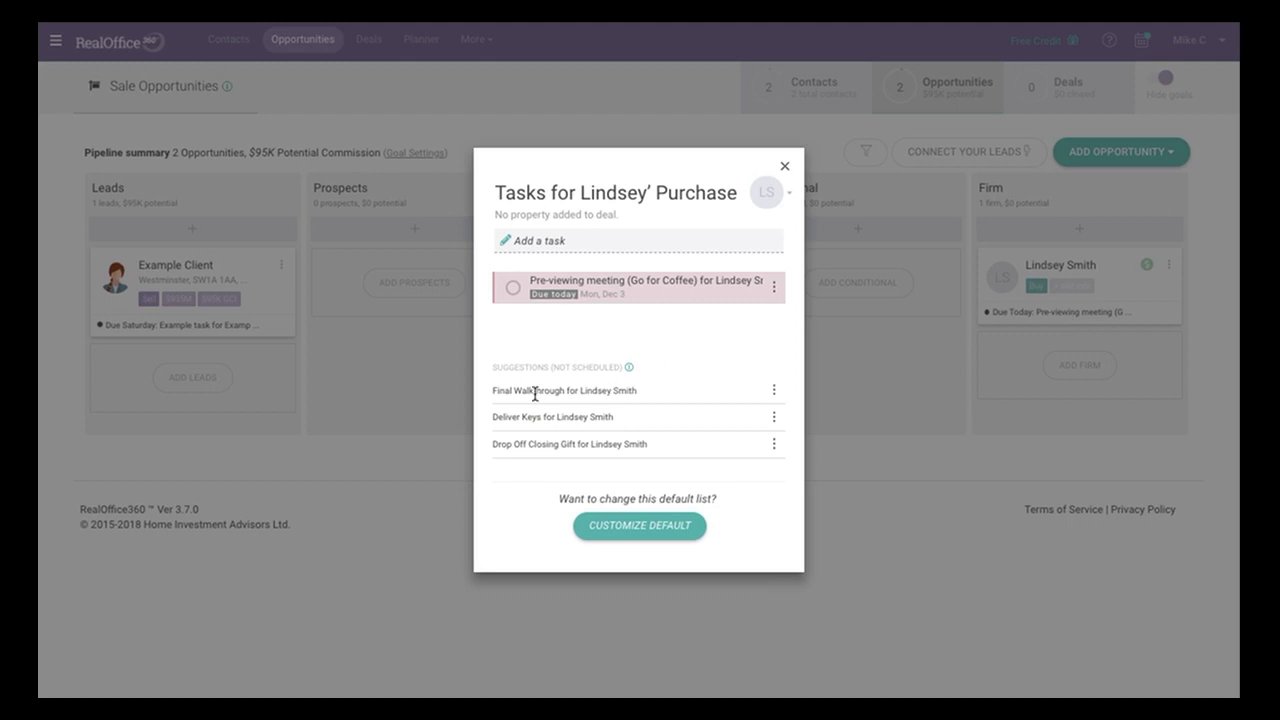
pyautogui.click(511, 288)
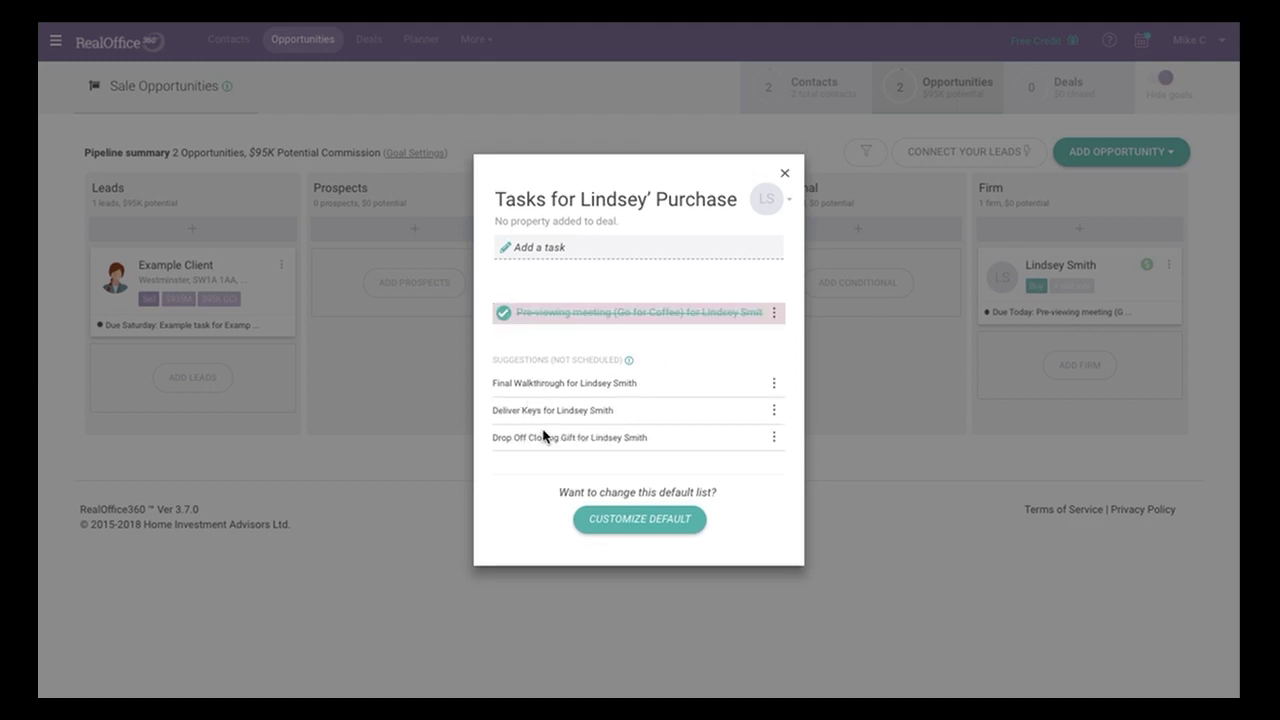
pyautogui.click(785, 178)
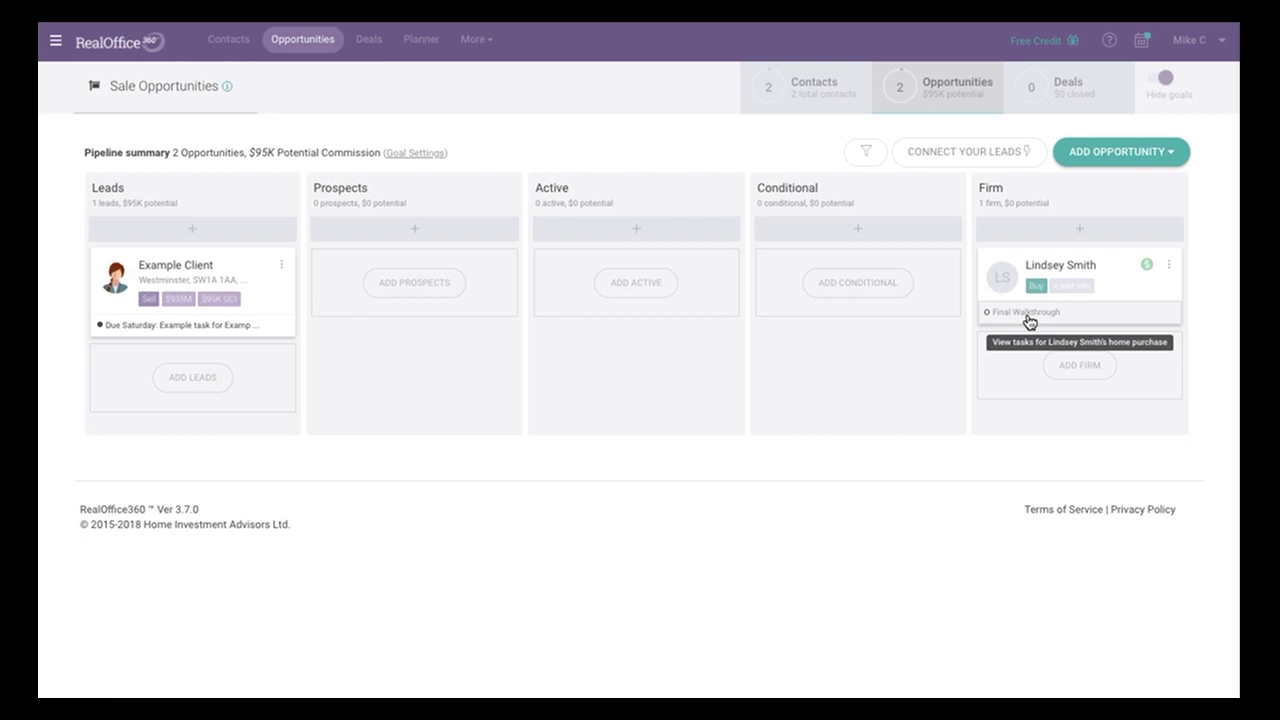
# - Close the buyer's opportunity in the Firm stage with a purchase price of $650,000 and a possession date of 12/21/2018
pyautogui.click(1147, 271)
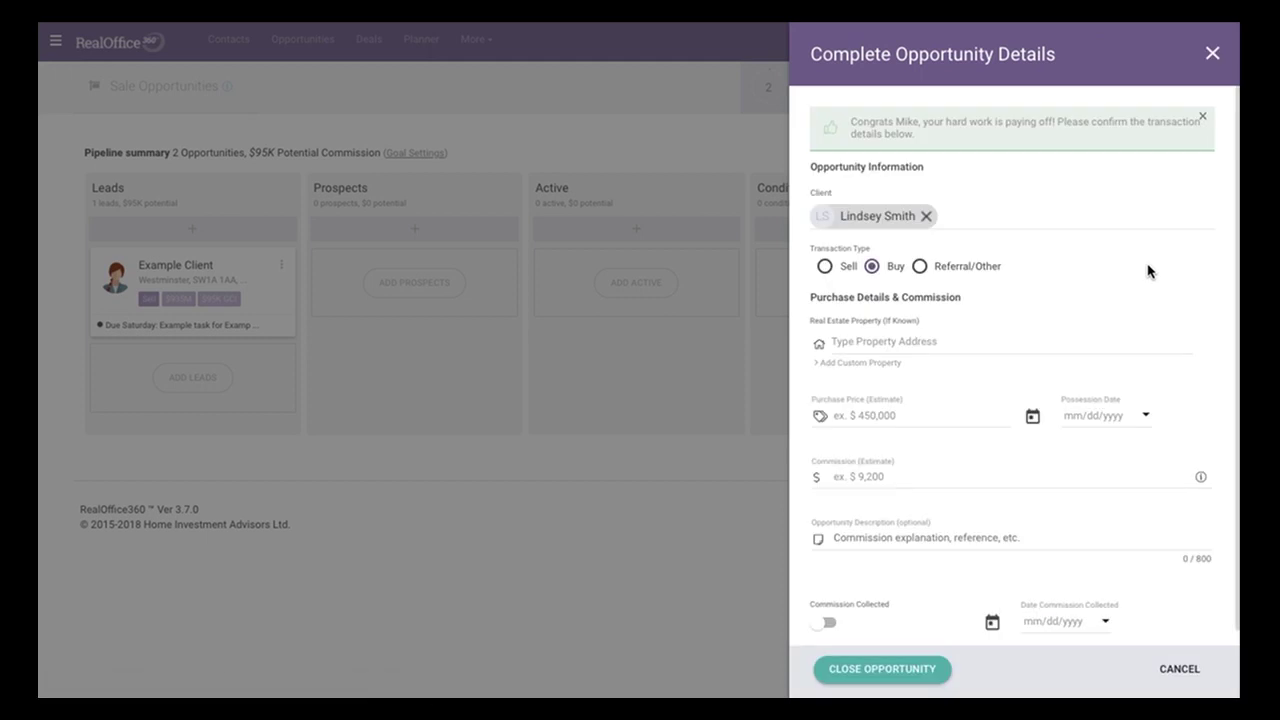
pyautogui.click(899, 420)
pyautogui.write('650000')
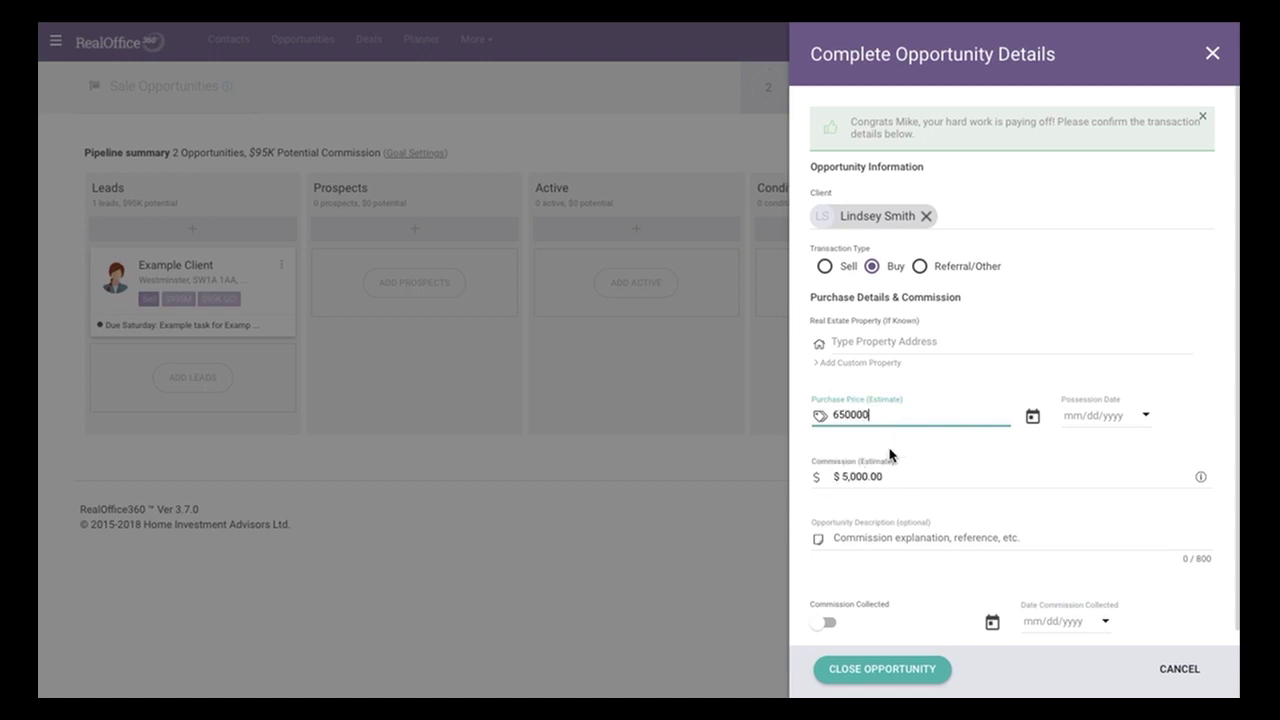
pyautogui.click(1033, 416)
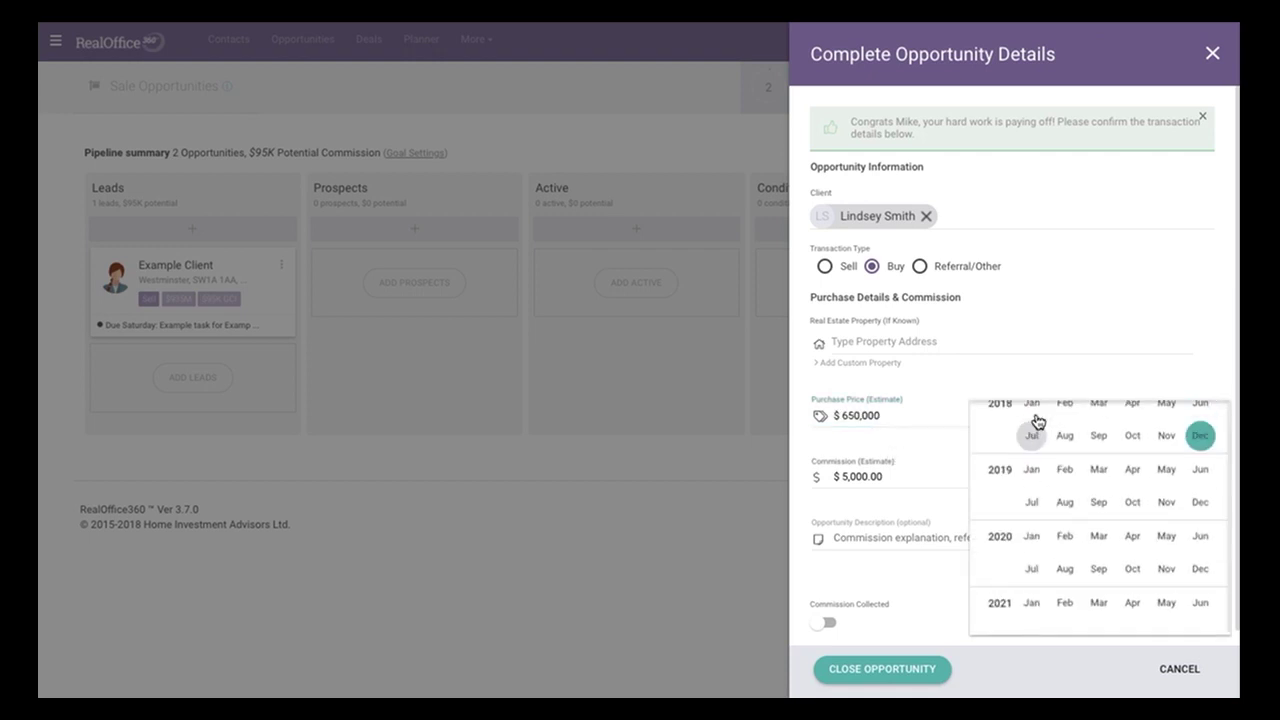
pyautogui.click(1201, 450)
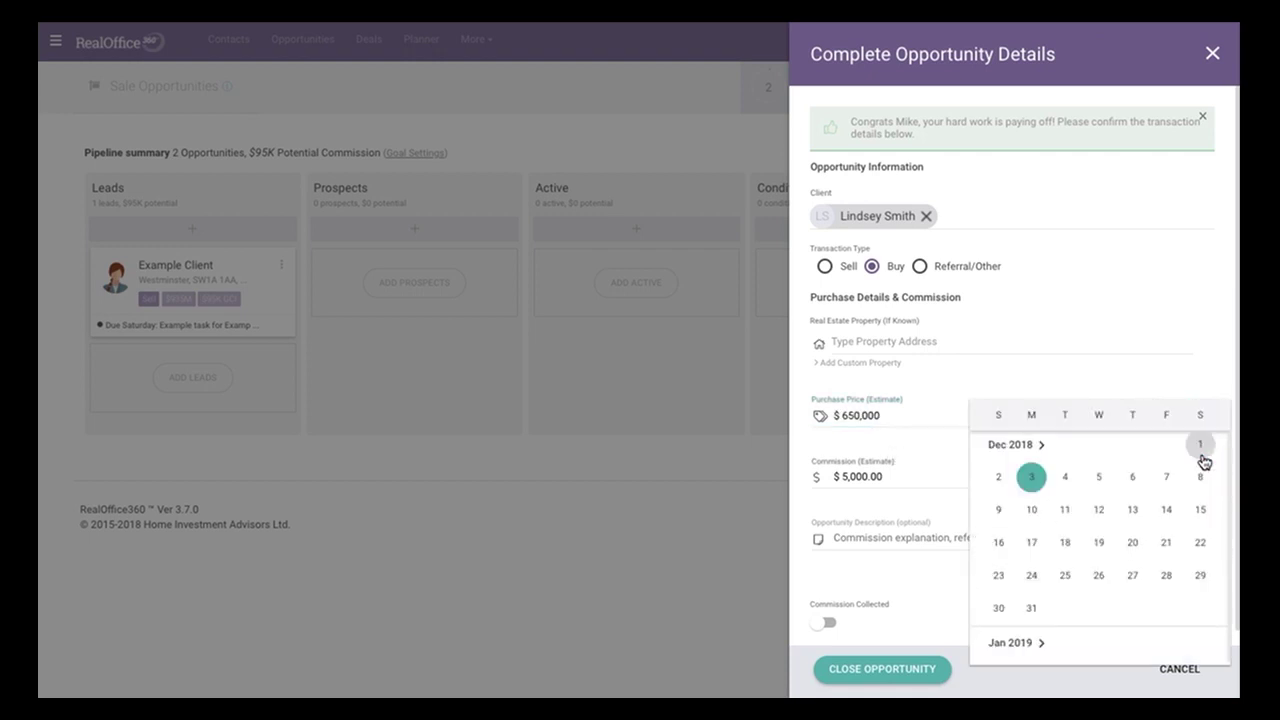
pyautogui.click(1166, 542)
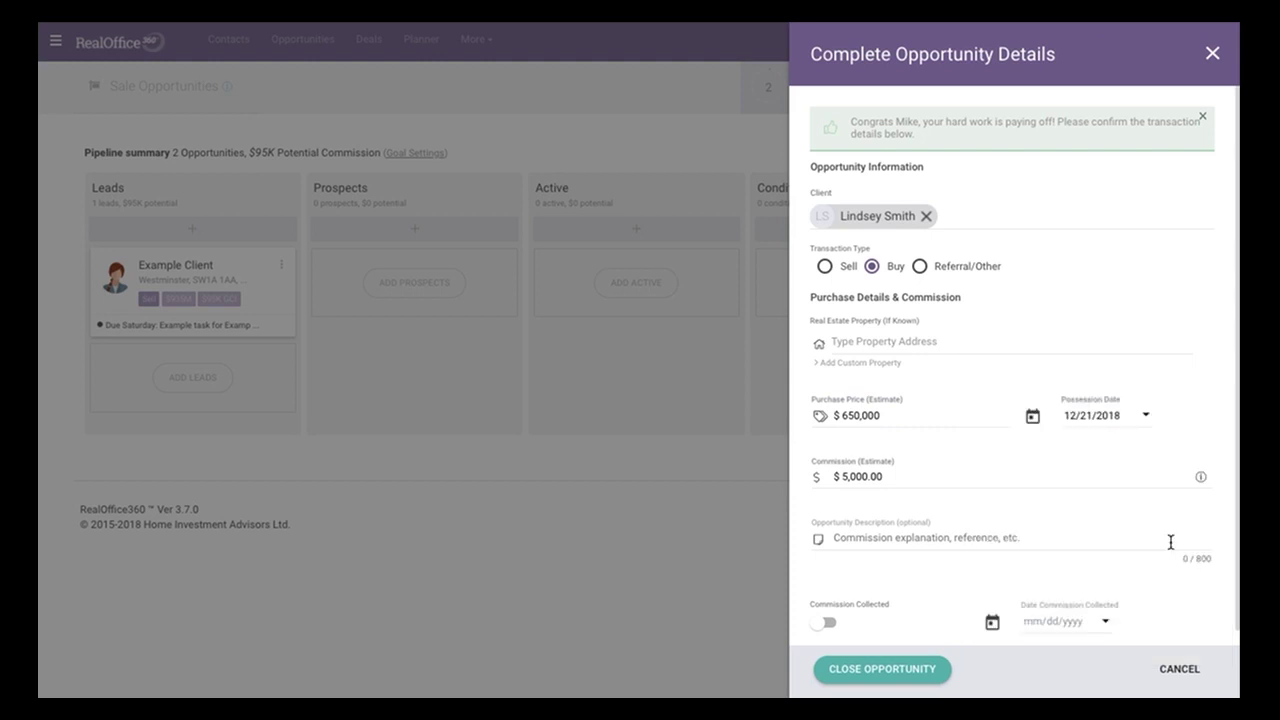
pyautogui.click(880, 672)
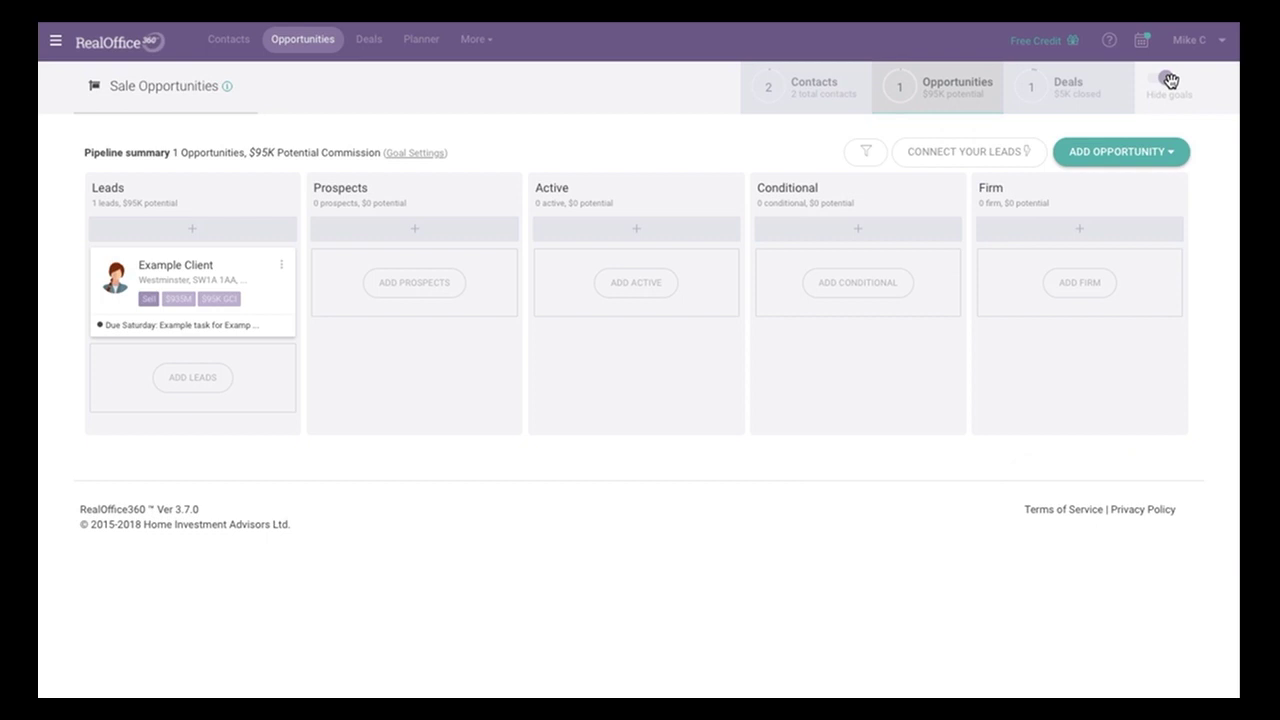
# - Mark the buyer's closed deal as paid in the Deals overview, and set it back to not paid
pyautogui.click(1062, 101)
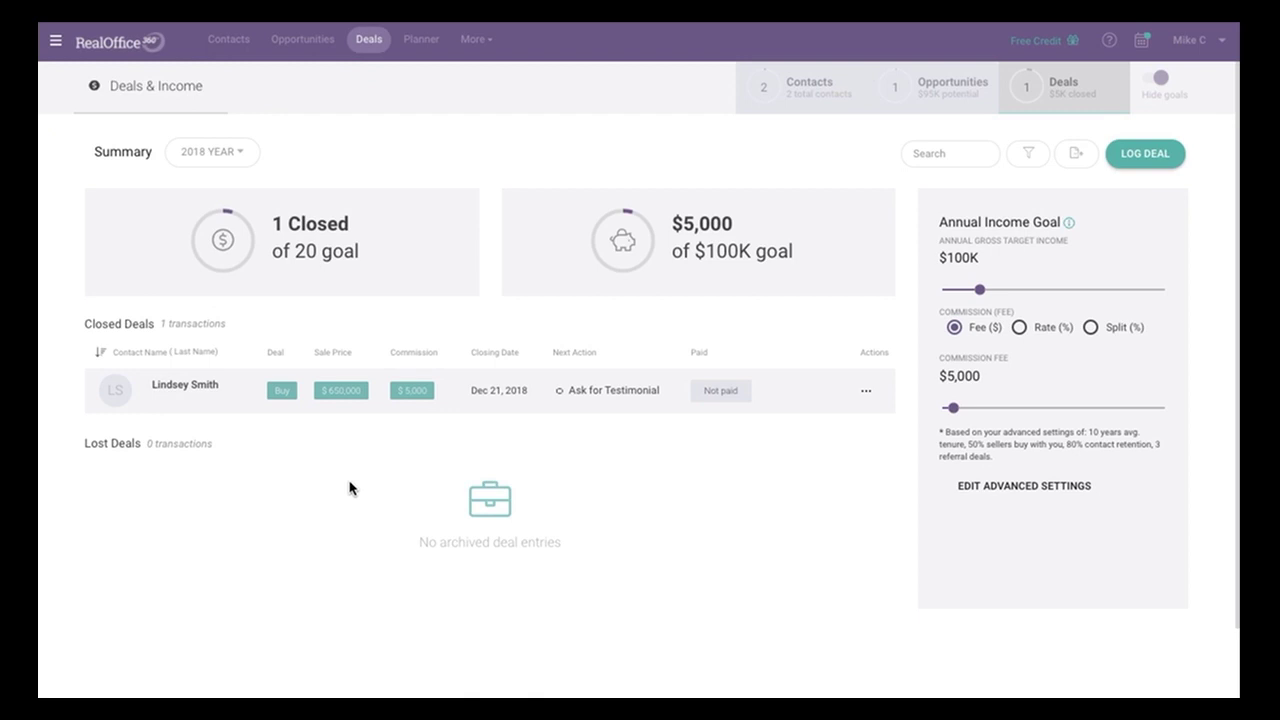
pyautogui.click(722, 394)
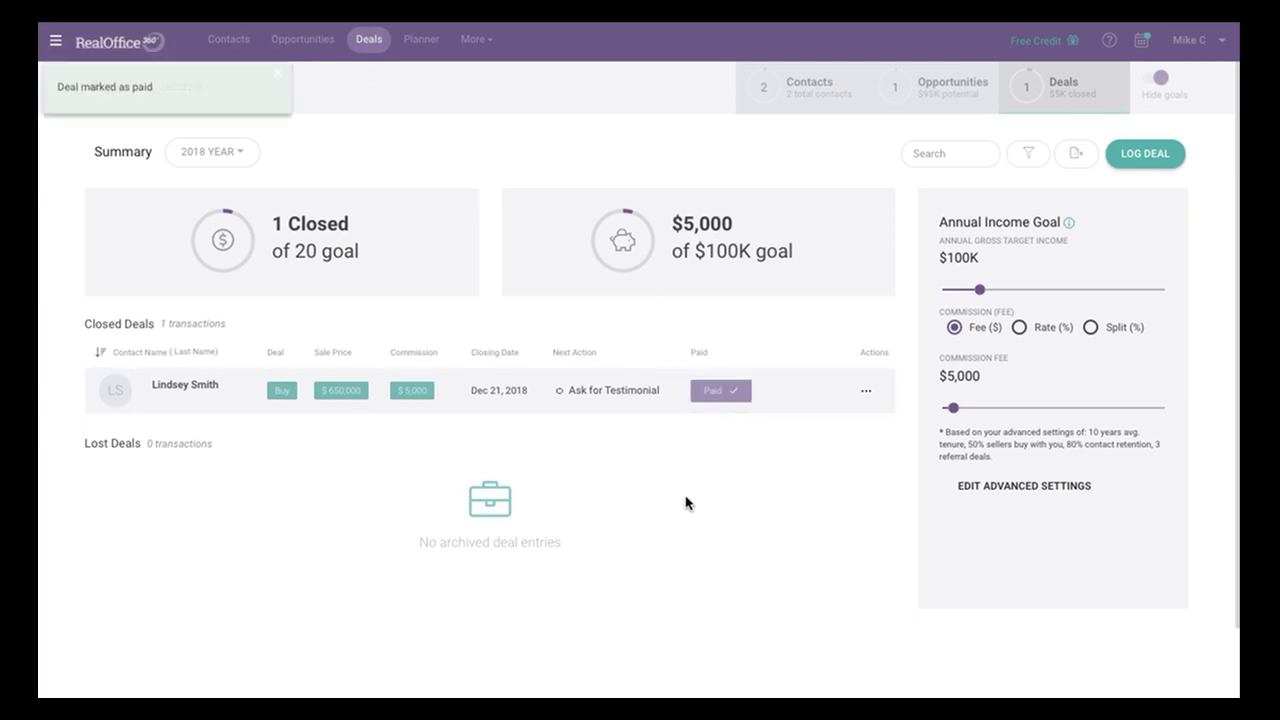
pyautogui.click(716, 396)
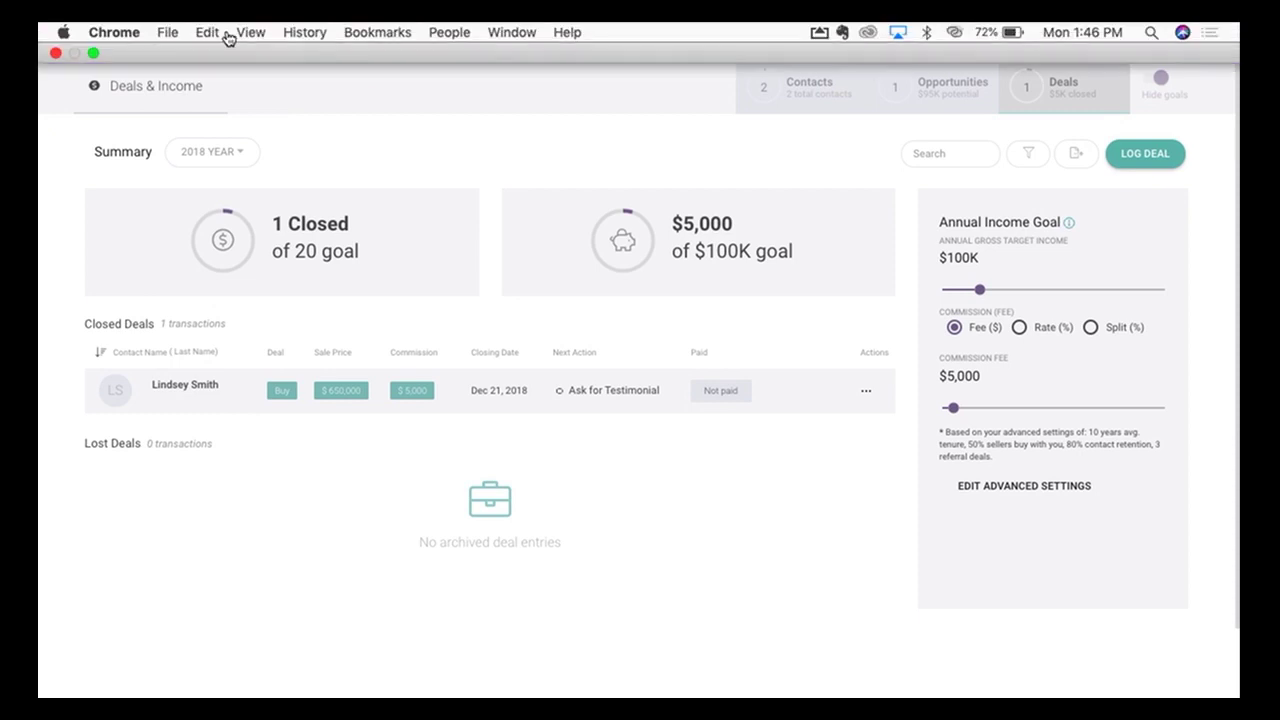
# - Review the contacts' relationship events and show the available help and support options
pyautogui.click(230, 40)
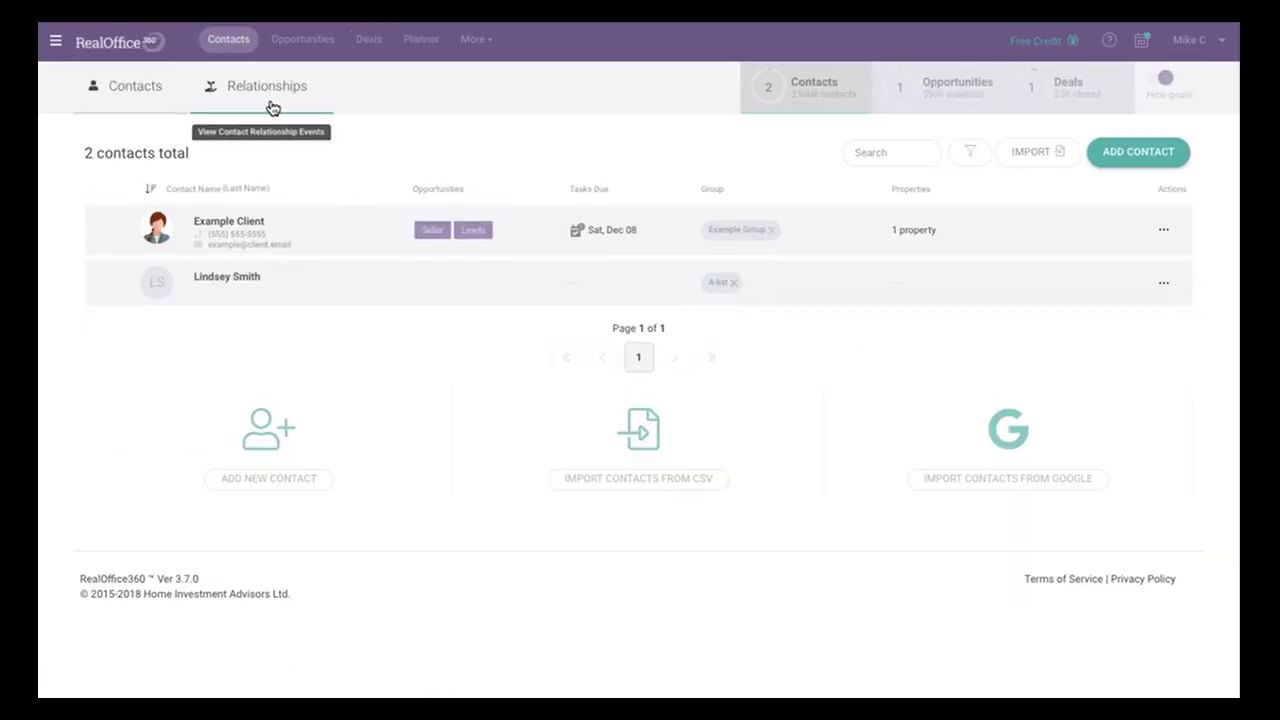
pyautogui.click(270, 105)
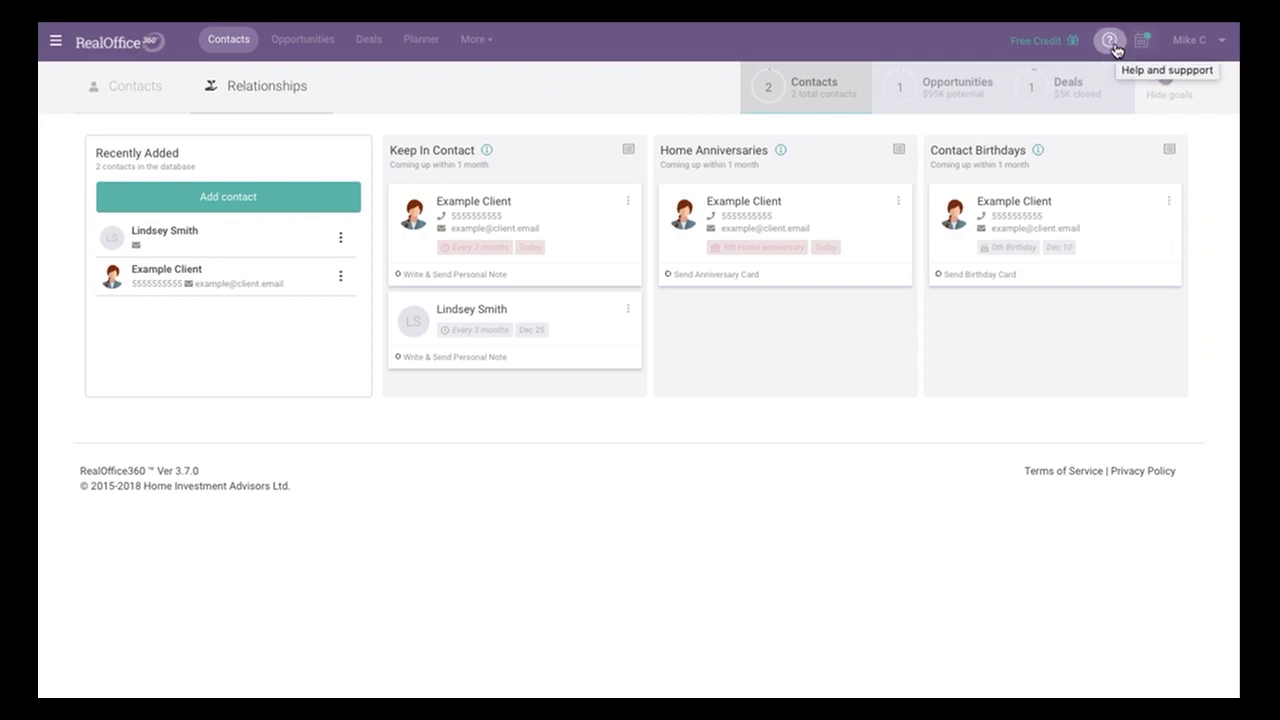
pyautogui.click(1114, 48)
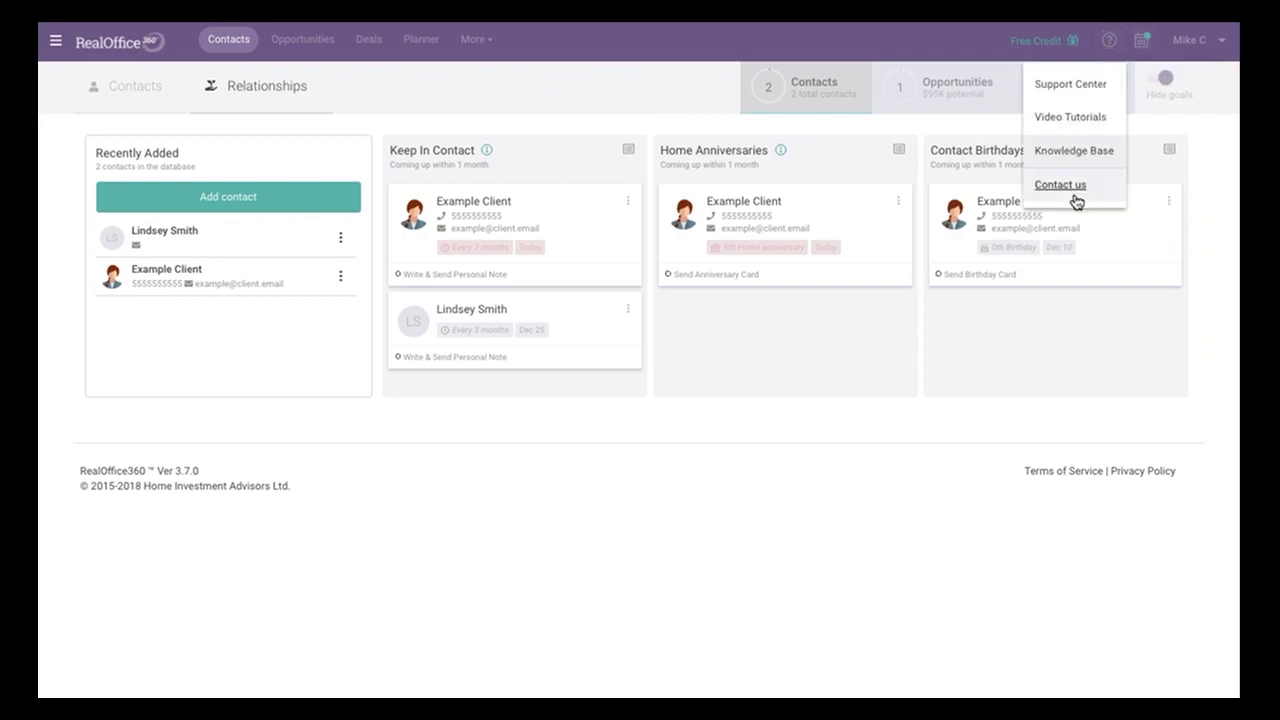